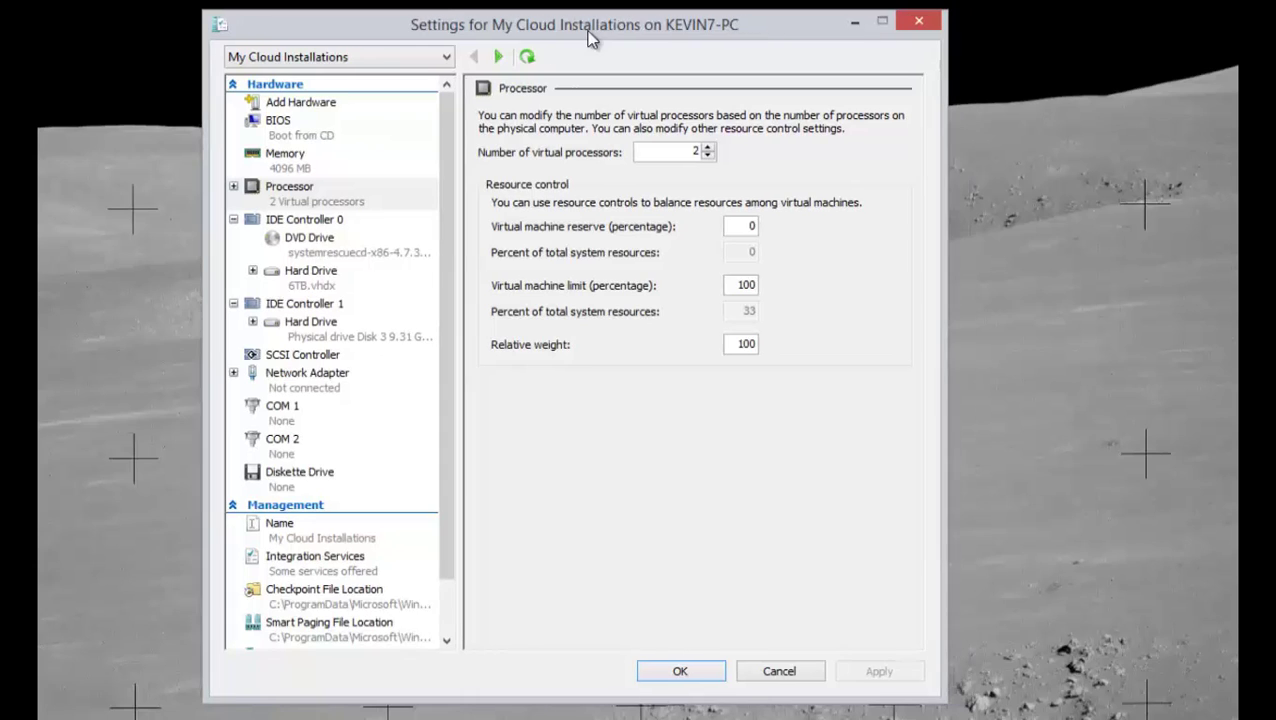
Verify the SystemRescueCd ISO, 6TB.vhdx and physical Disk 3 attachments, then position the connection window.
left_click(312, 240)
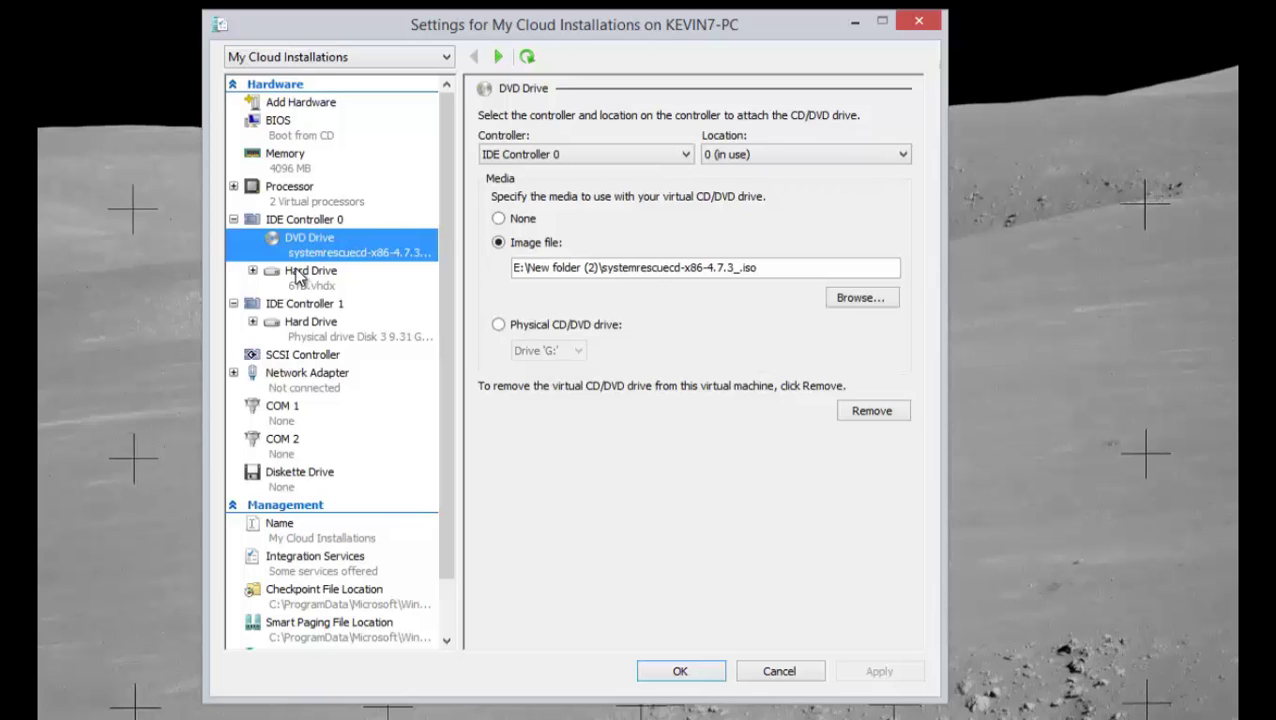
left_click(298, 276)
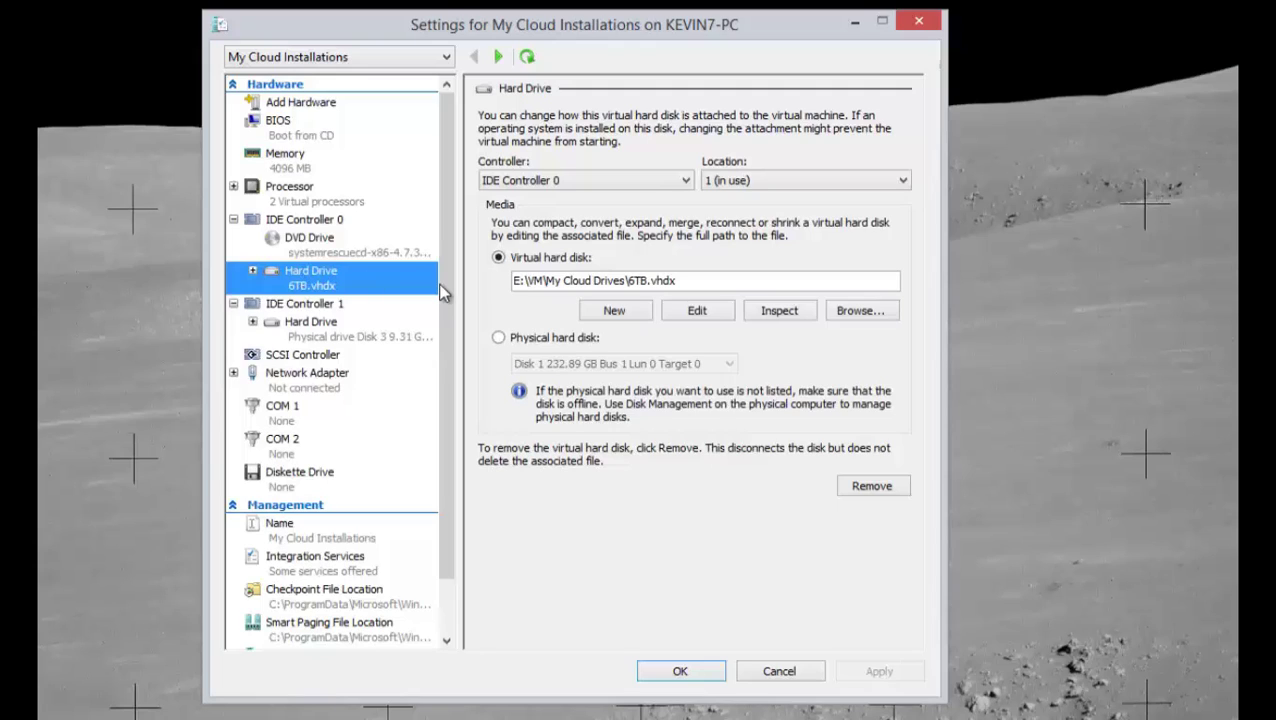
left_click(351, 330)
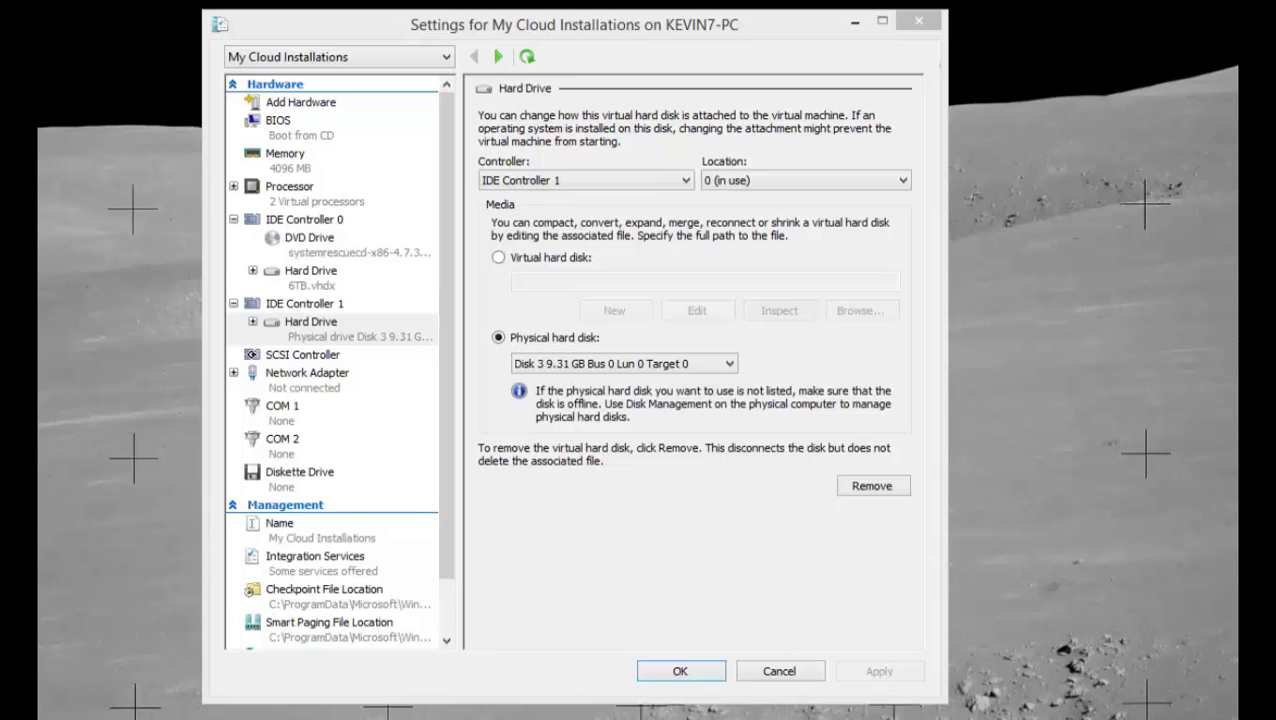
left_click_drag(1236, 74, 475, 104)
Start the VM in full-screen mode and boot the SystemRescueCd entry below the default.
left_click(299, 129)
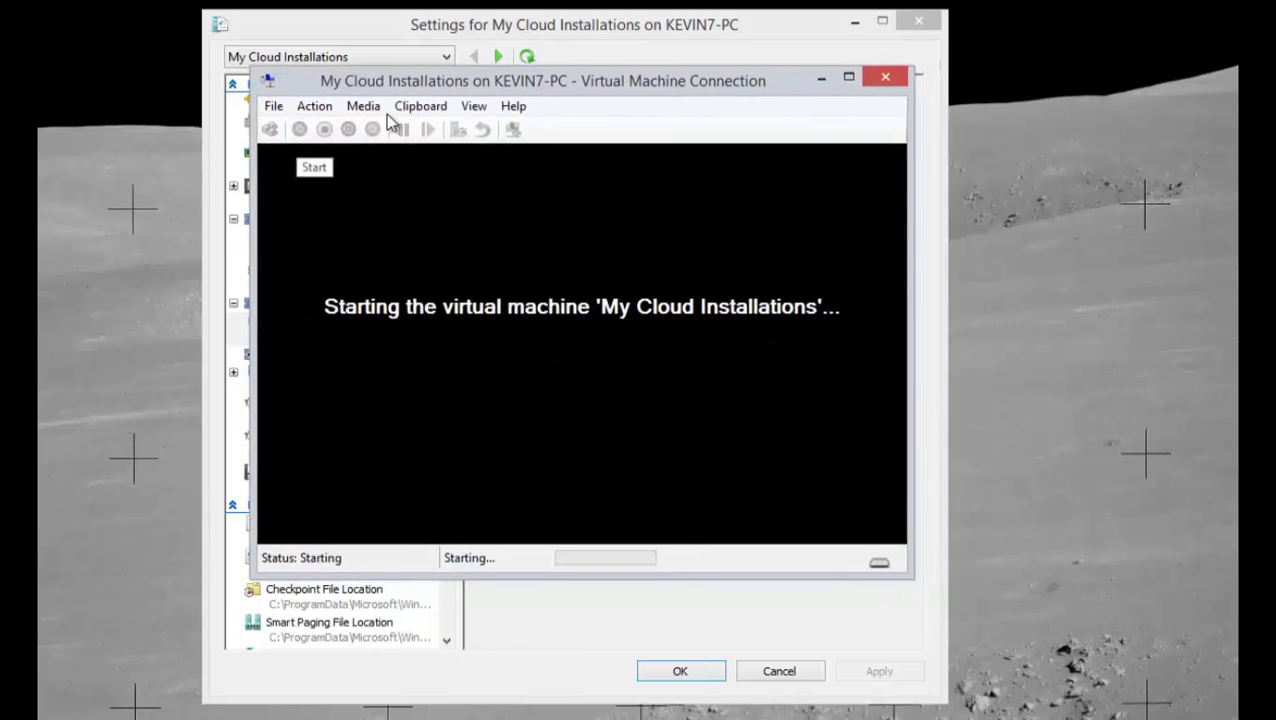
left_click(472, 110)
left_click(440, 127)
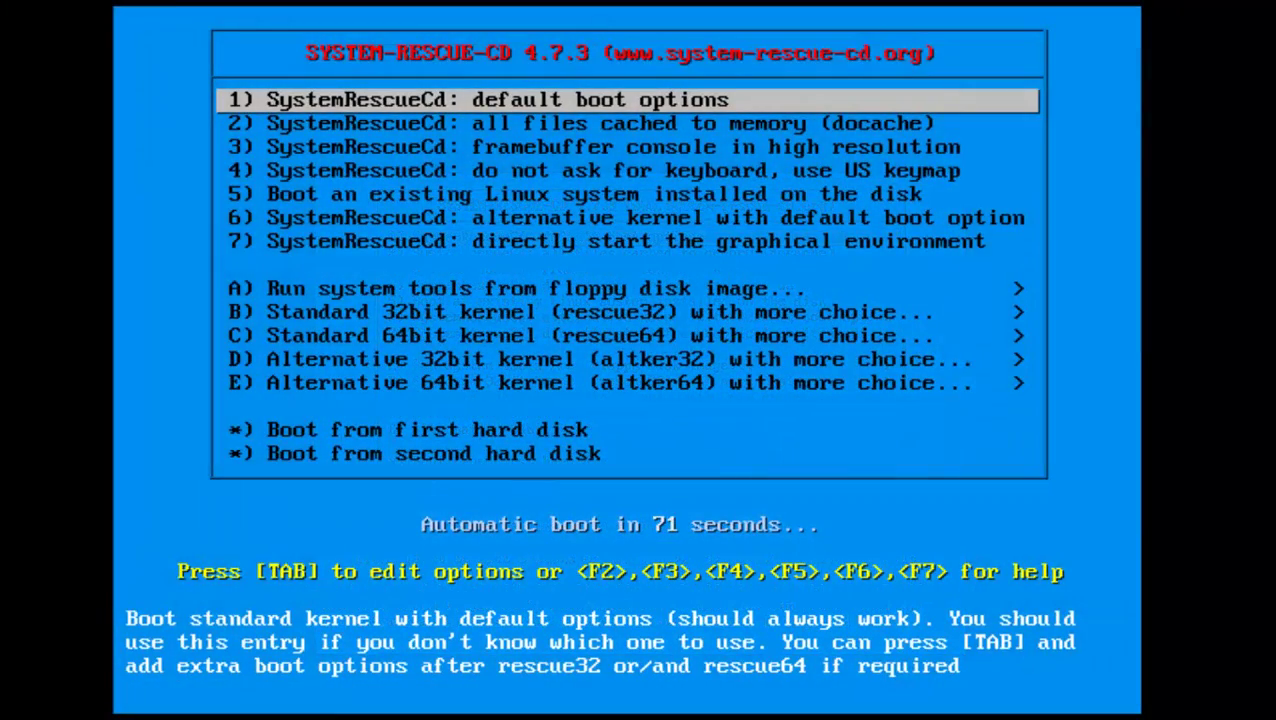
key("Down")
key("Down")
key("Down")
key("Down")
key("Down")
key("Down")
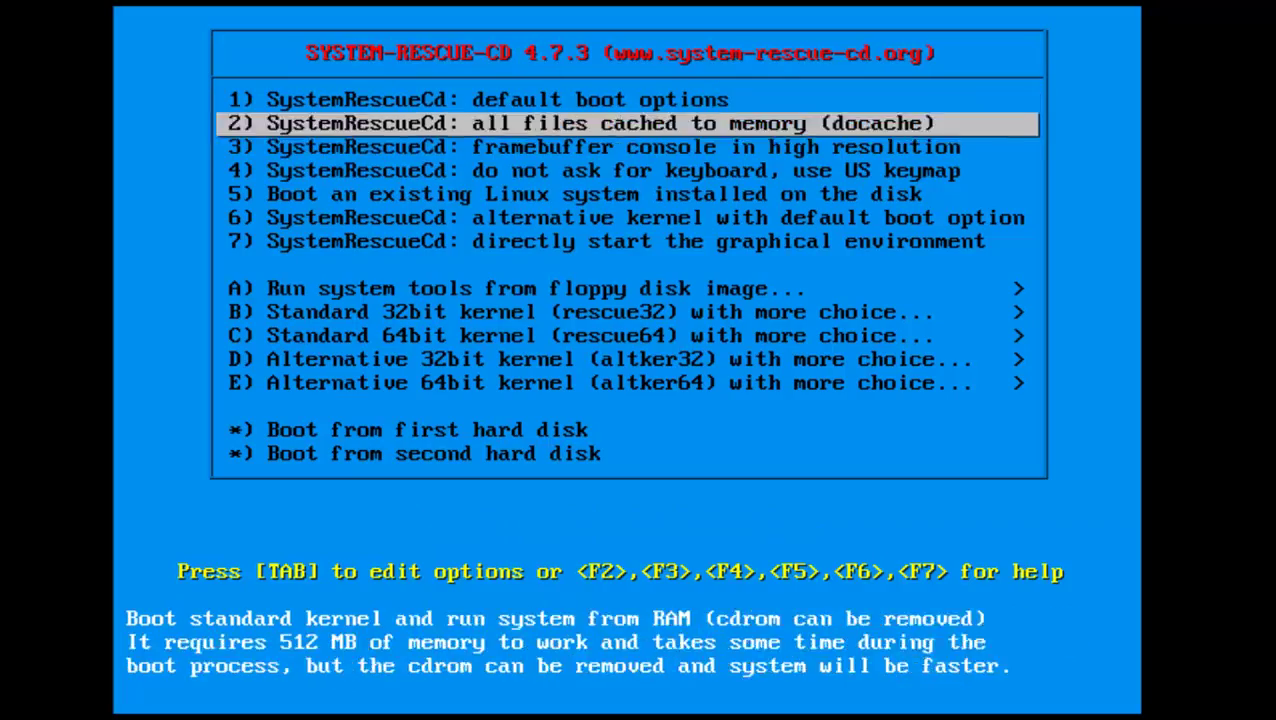
key("Return")
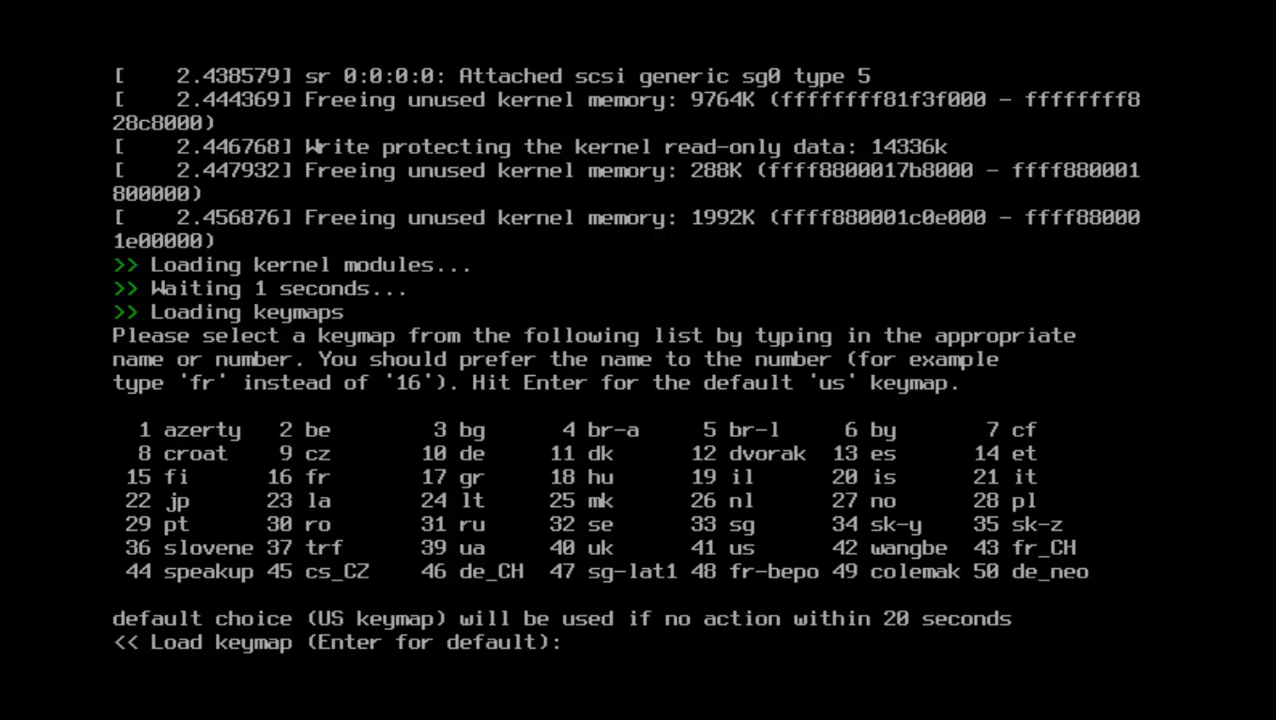
Accept the default US keymap at the SystemRescueCd keymap prompt.
key("Return")
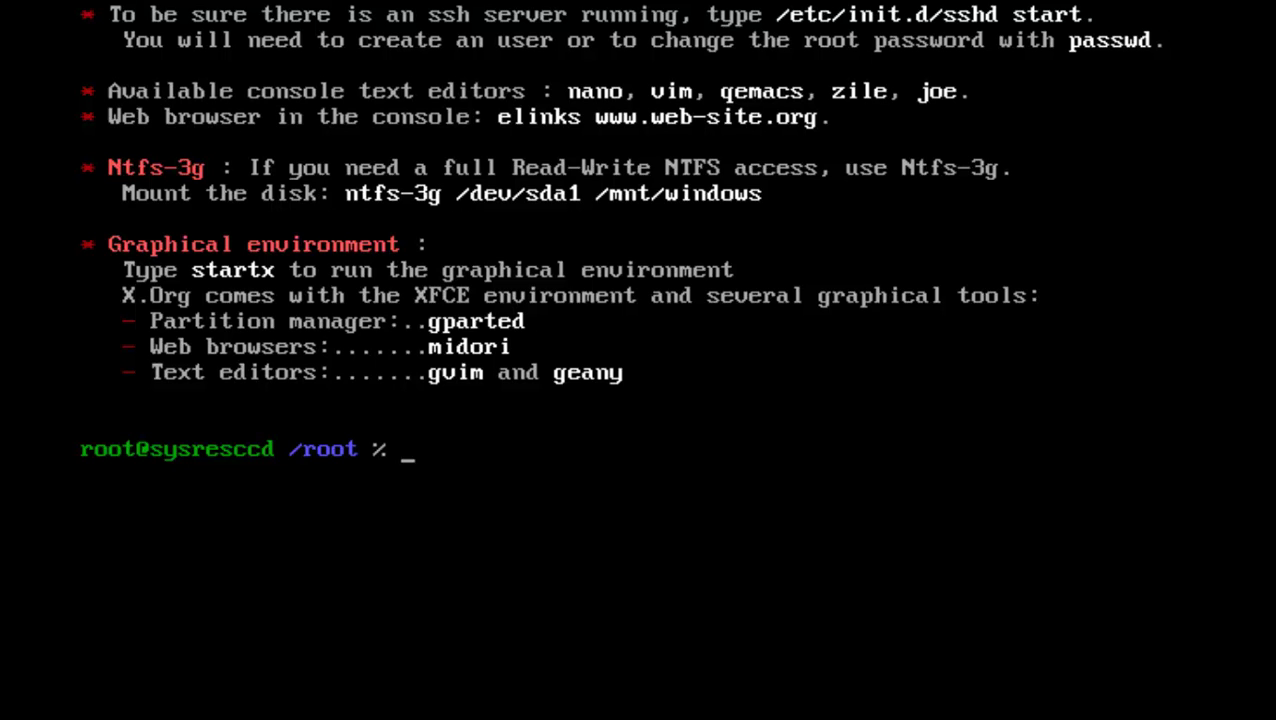
Create /mnt/usb, mount /dev/sdb1 there as NTFS, and list it to find mycloud2tb.img.
type("mkdir")
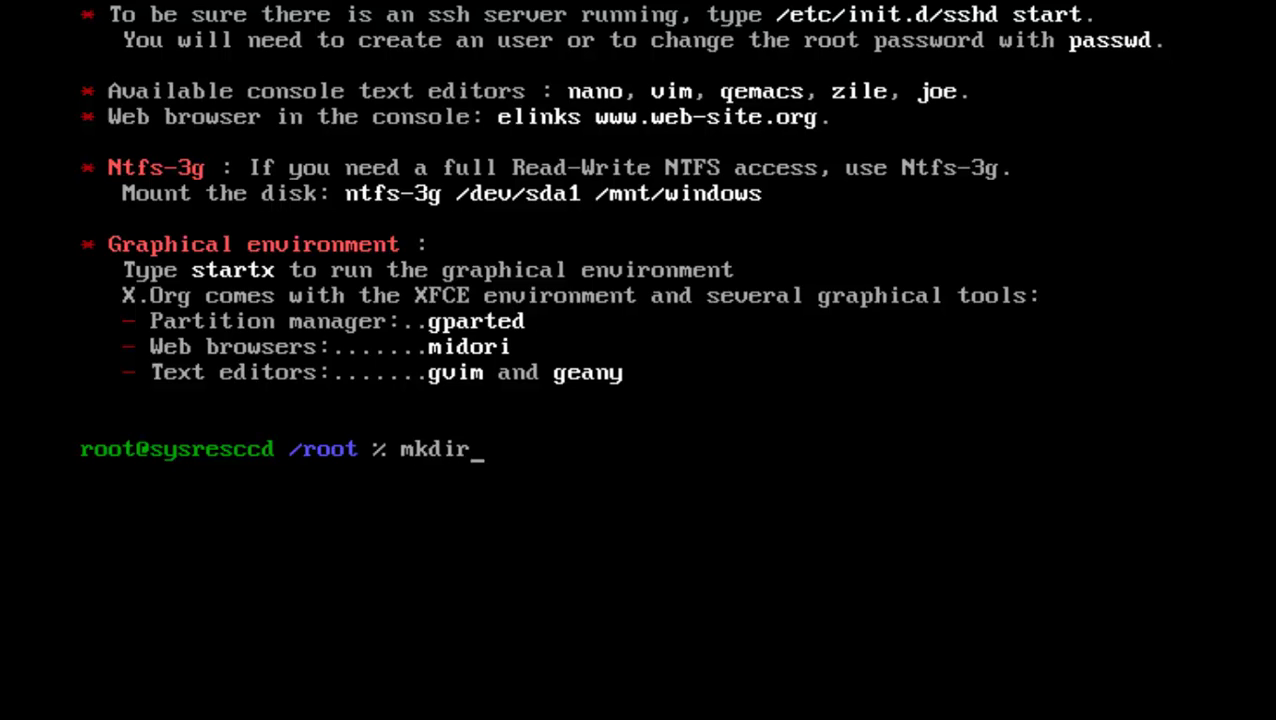
type(" /mnt/")
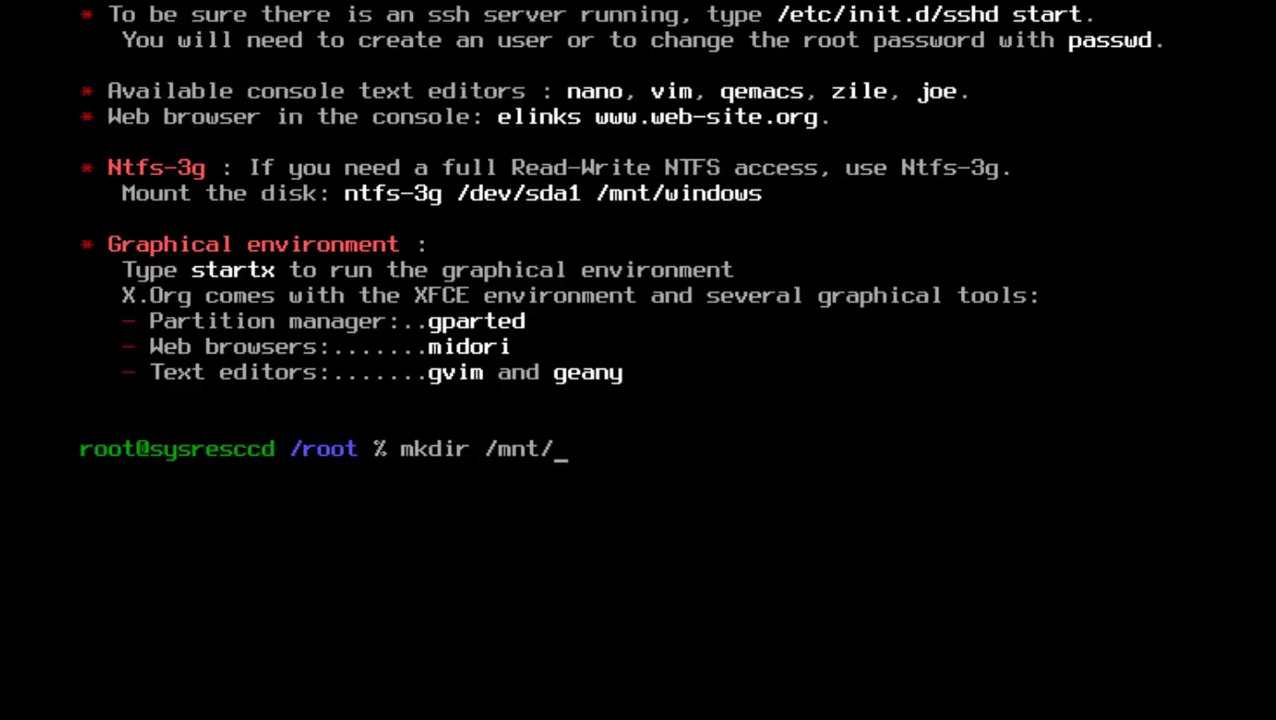
type("usb")
key("Return")
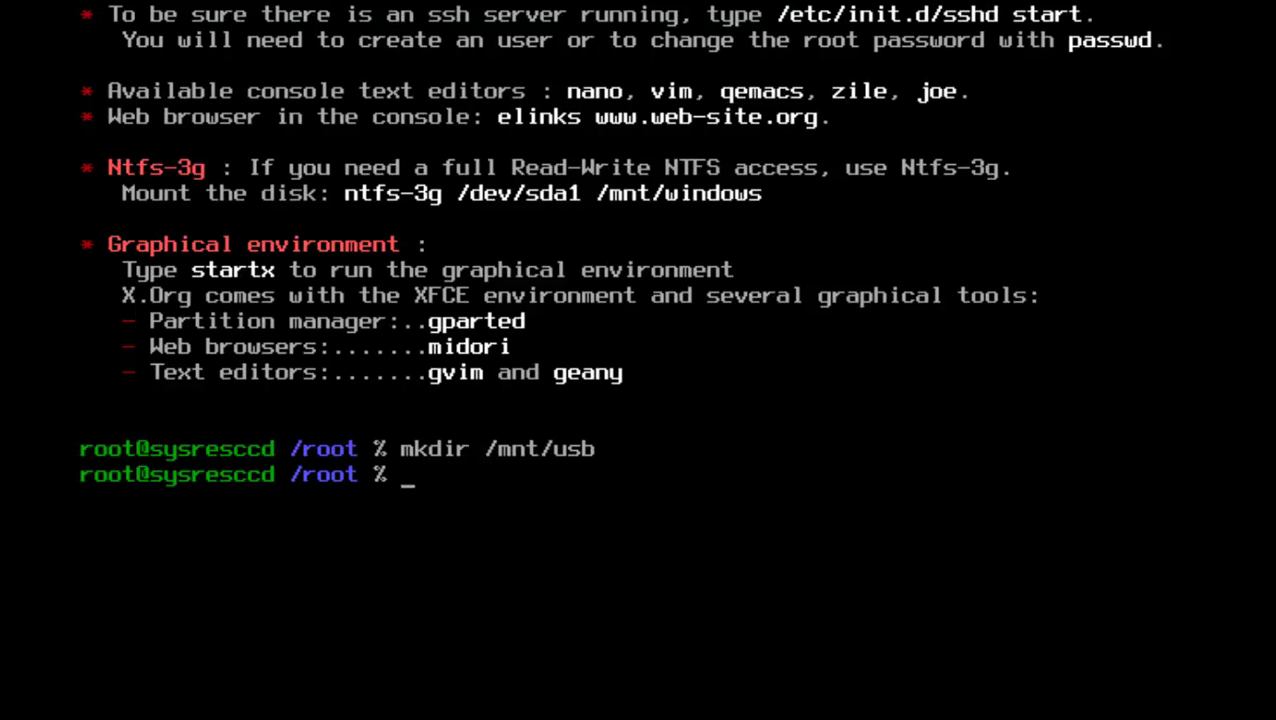
type("mount -")
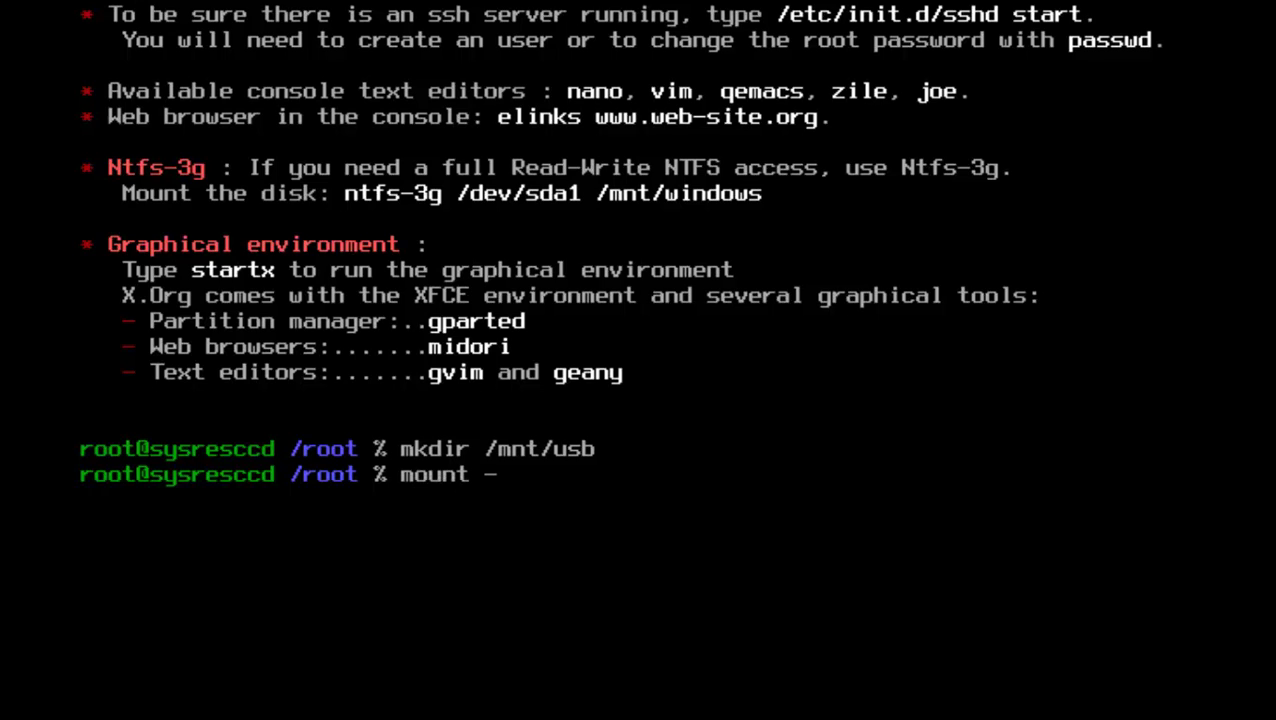
type("t ntfs /dev")
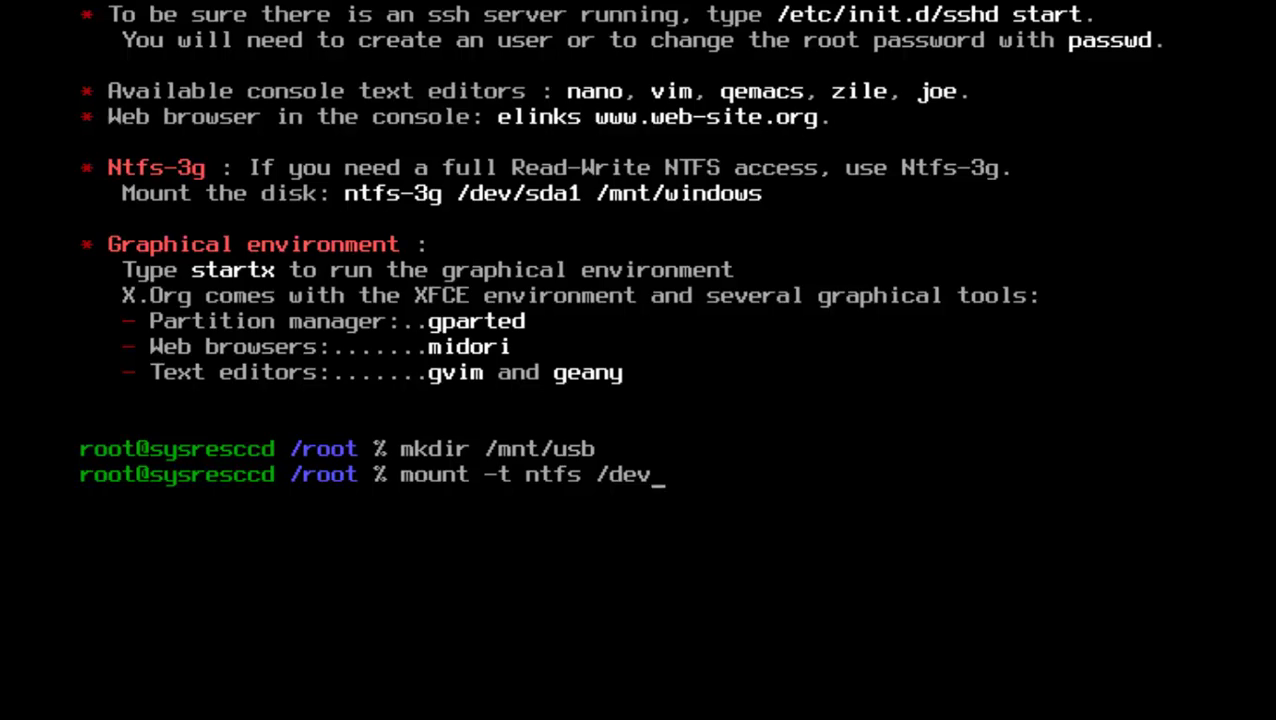
type("/sdb1")
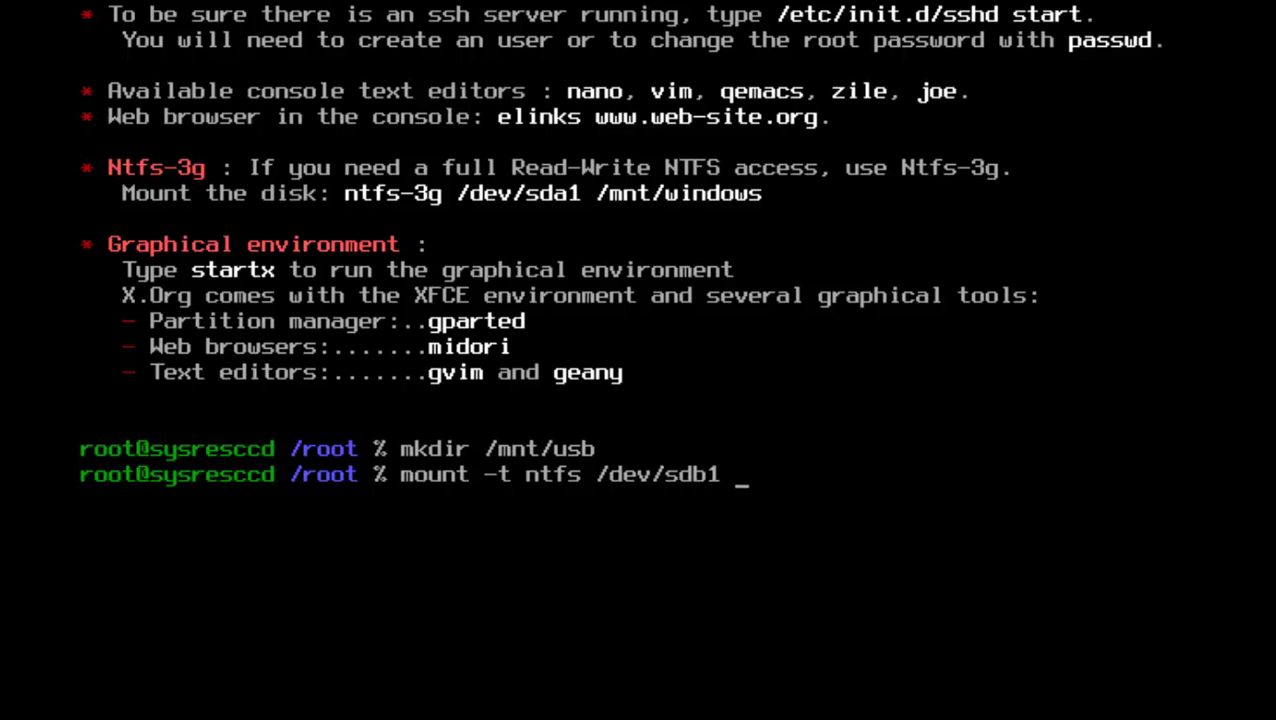
type(" /mnt/usb")
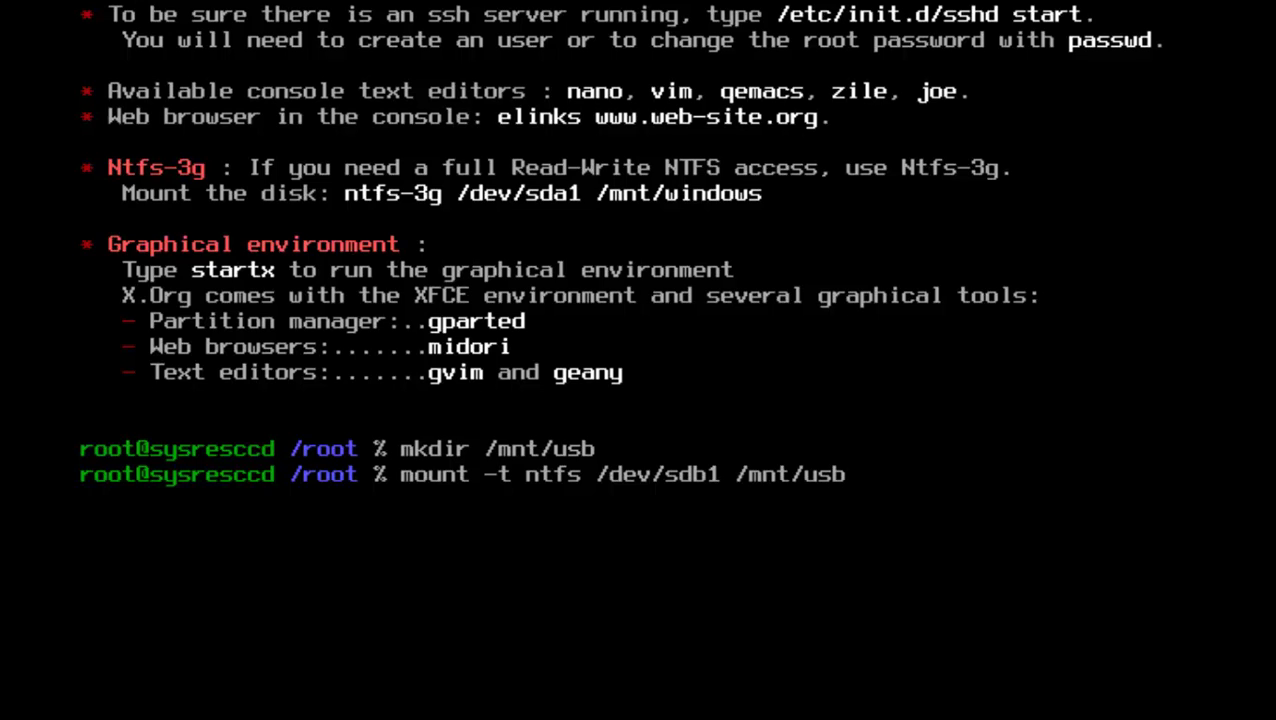
key("Return")
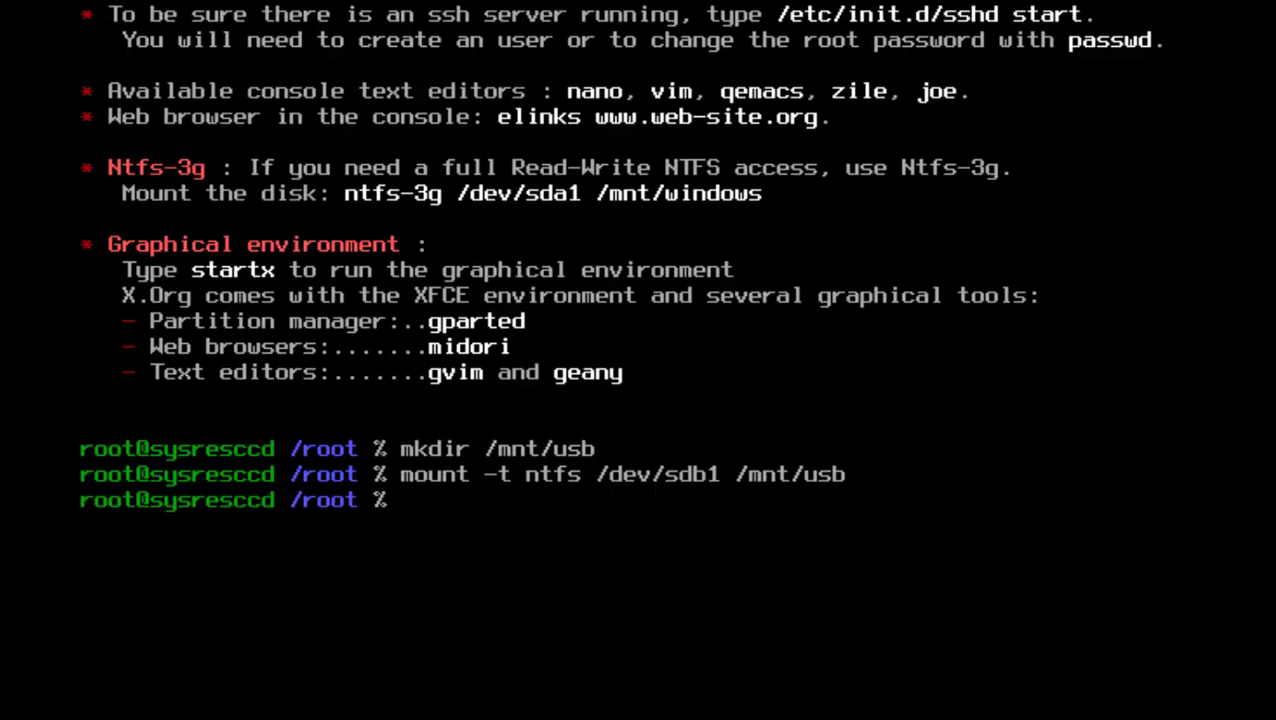
type("ls /mnt")
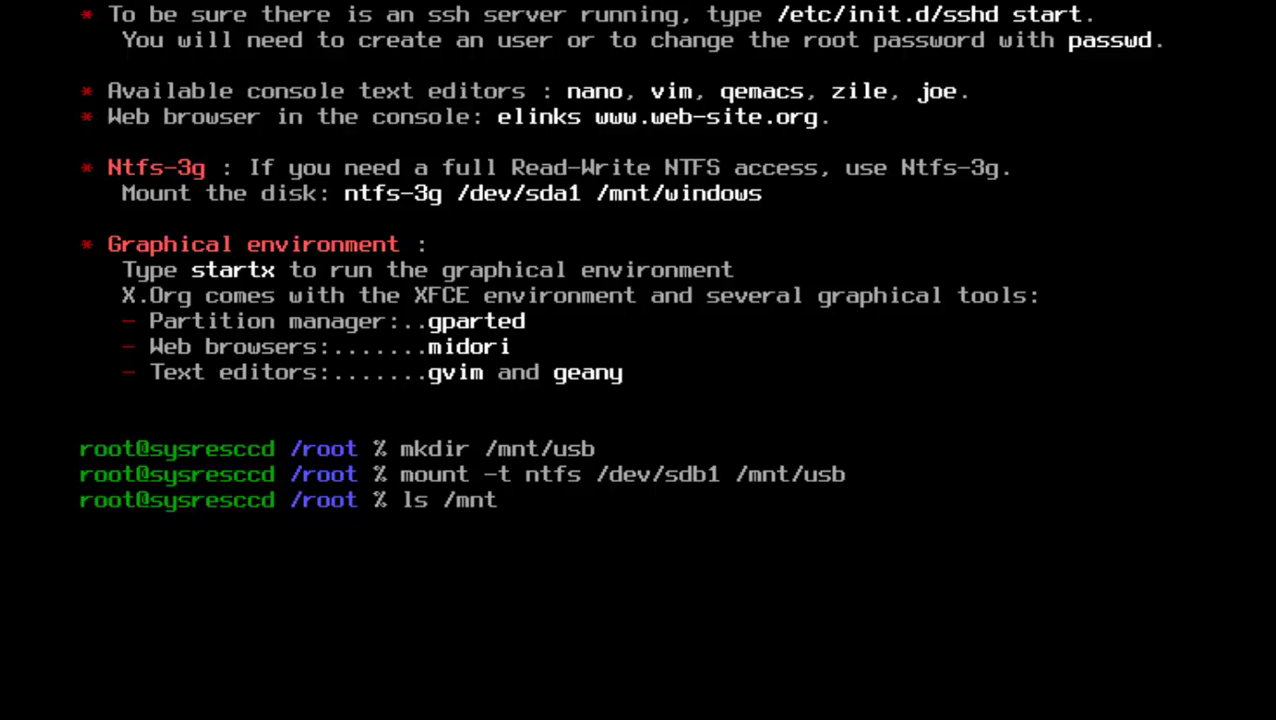
type("/usb")
key("Return")
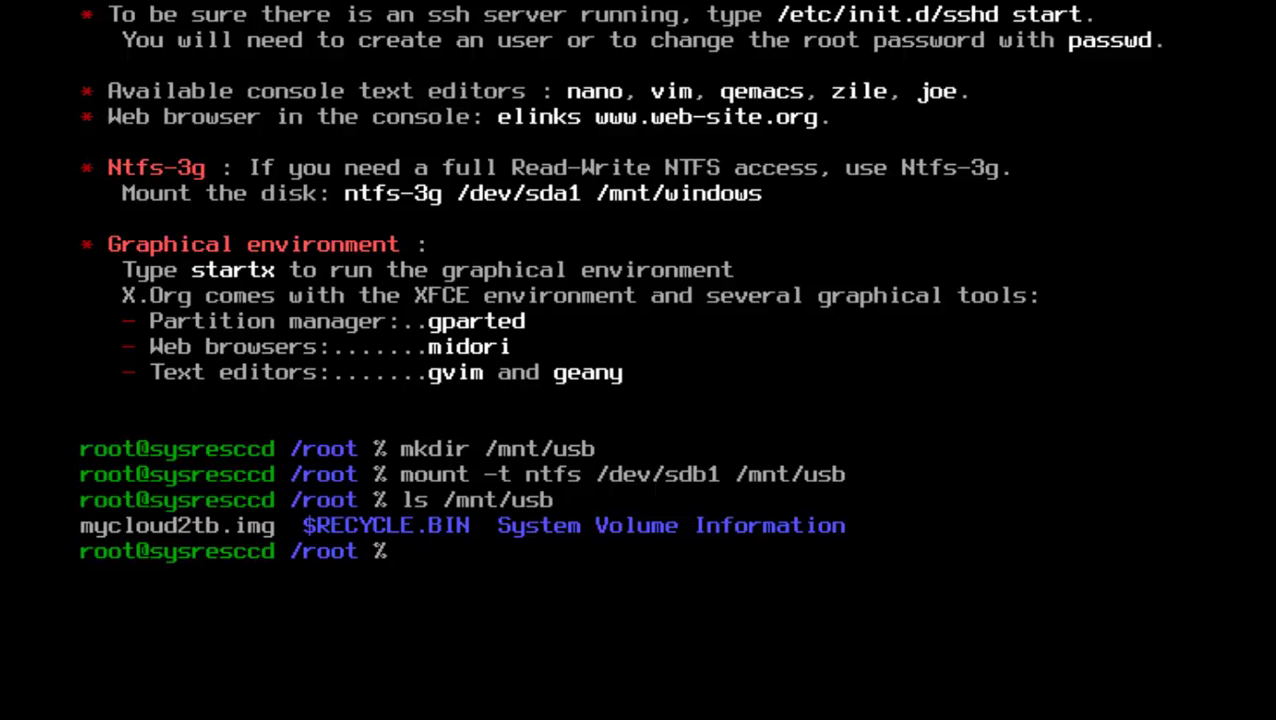
Run dd if=/mnt/usb/mycloud2tb.img of=/dev/sda to write the image onto the disk.
type("dd if=")
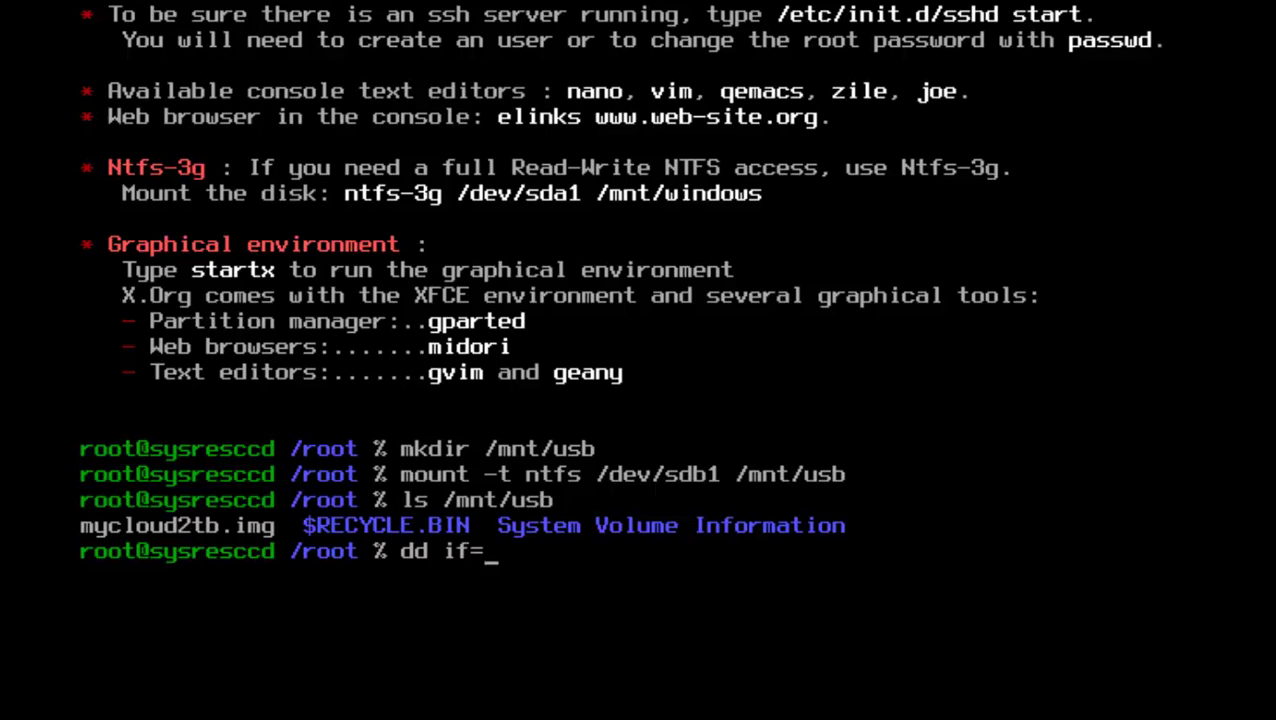
type("/mnt/usb")
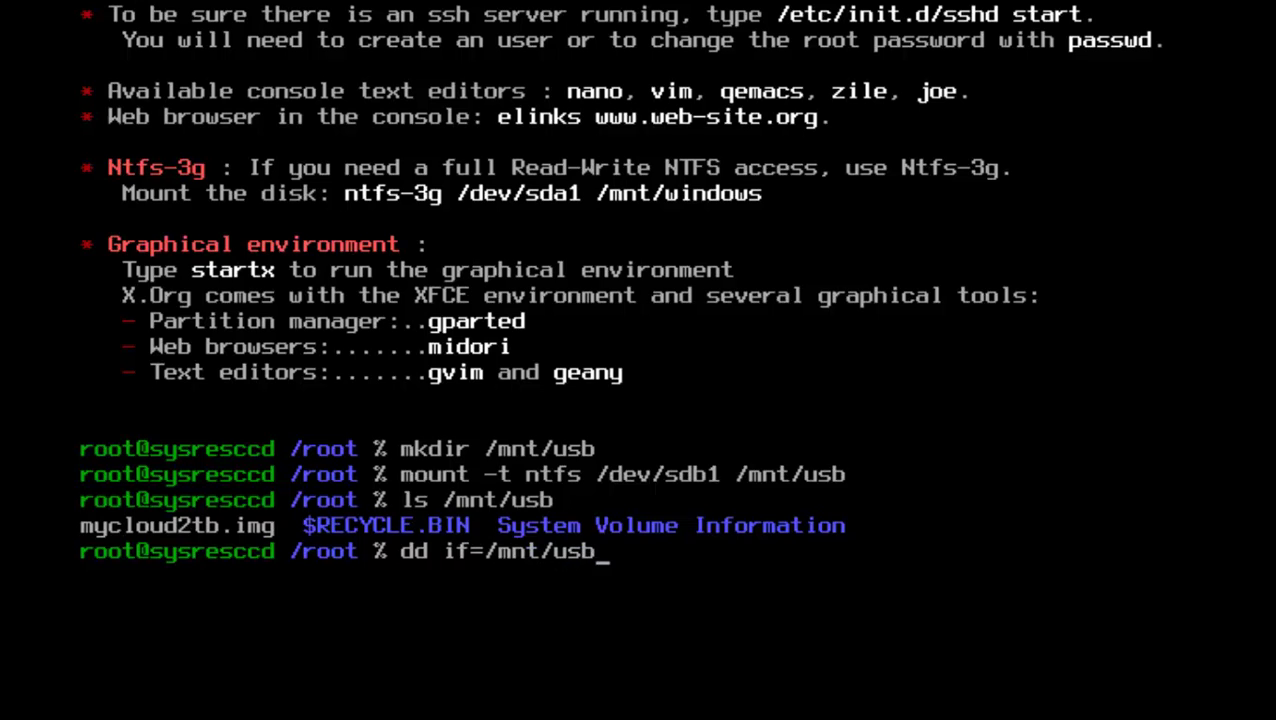
type("/mycloud")
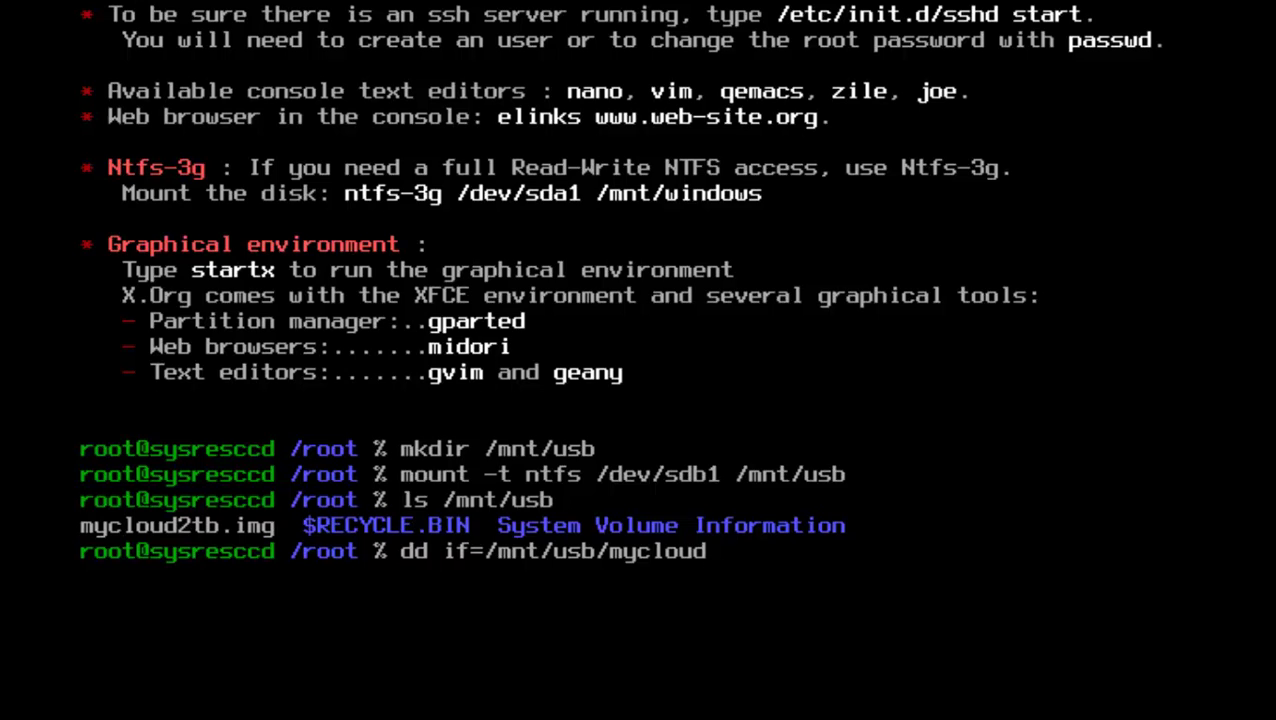
type("2tb.im")
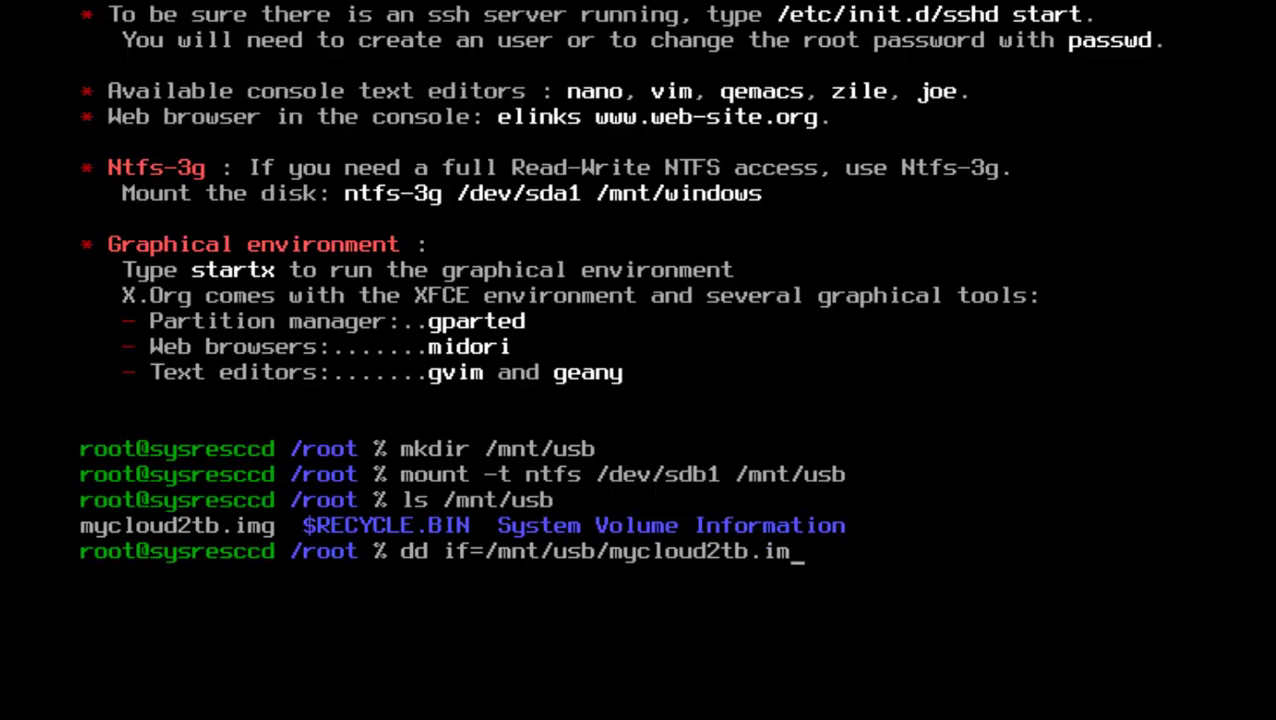
type("g of=/dev")
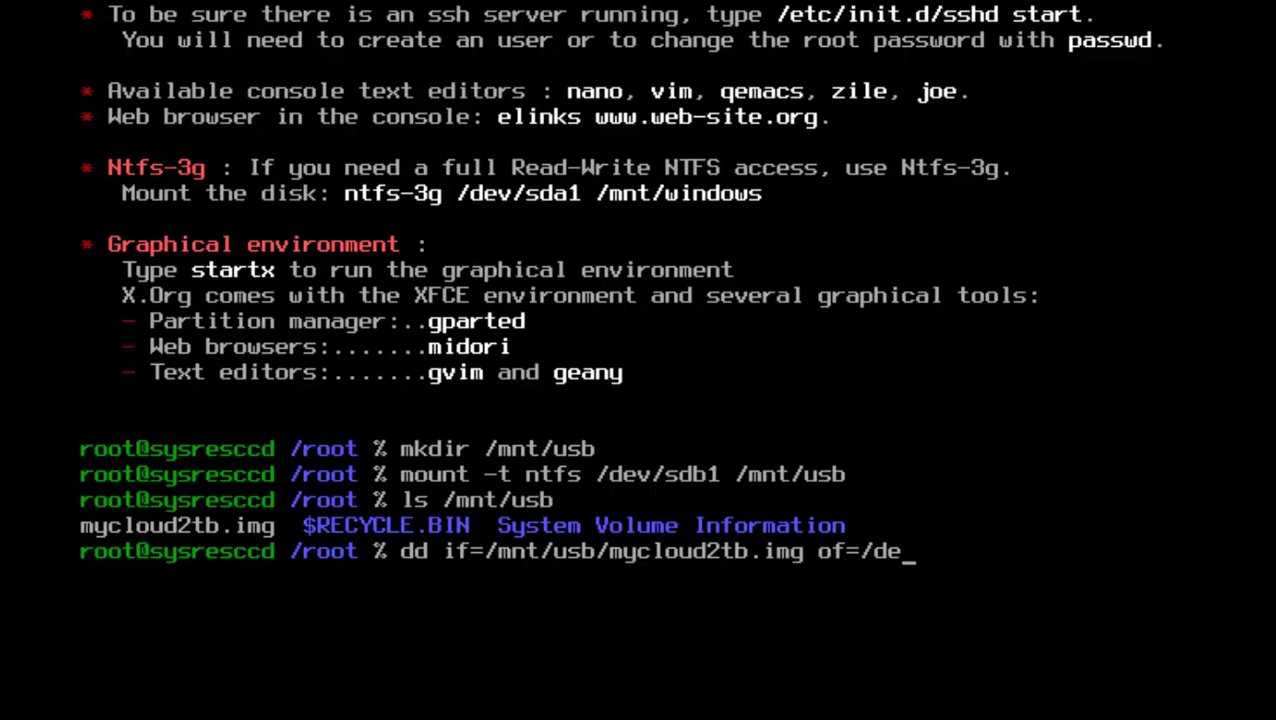
type("/sda")
key("Return")
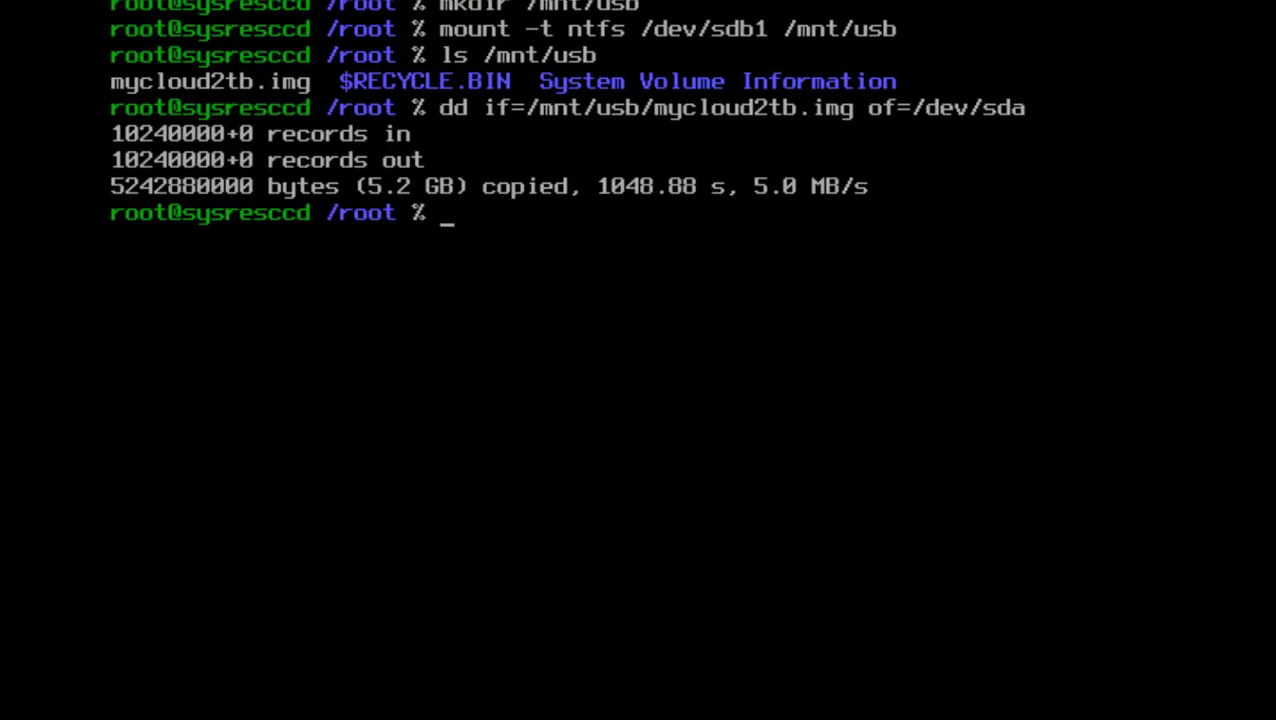
In parted, print the table in sectors, answering 'ok' to the GPT error and 'fix' to unused space.
type("parted")
key("Return")
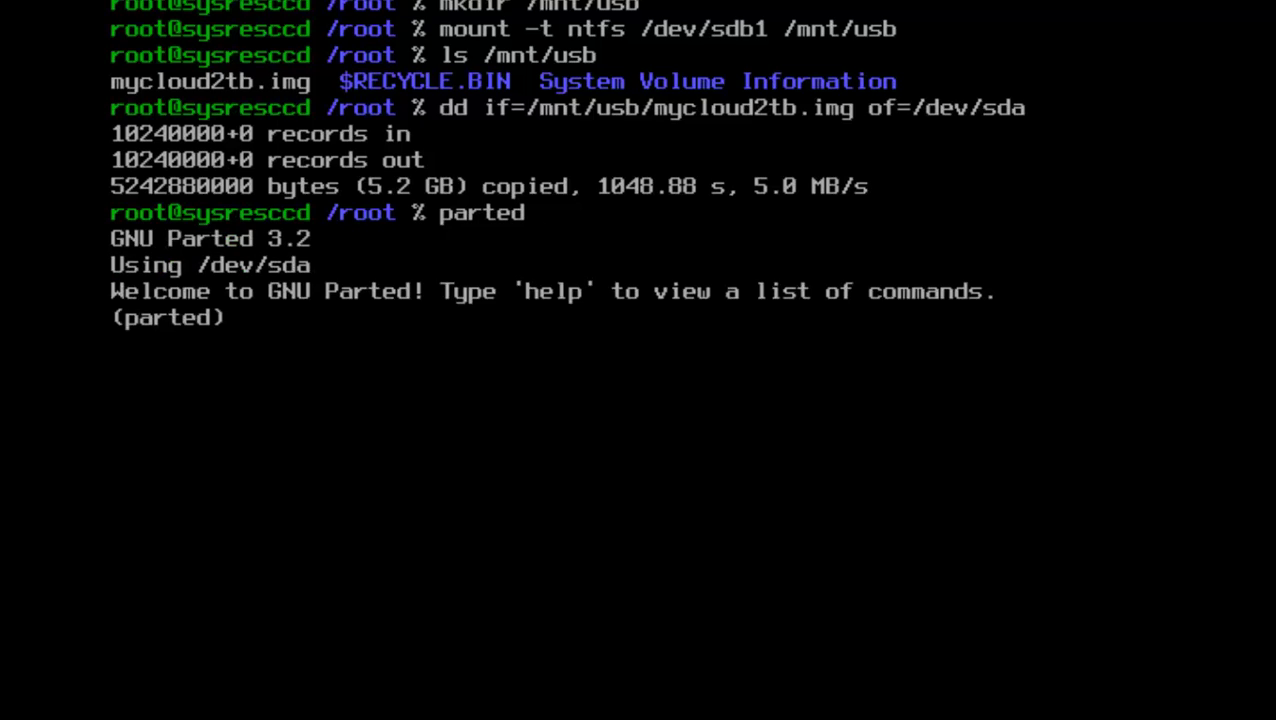
type("unit s")
key("Return")
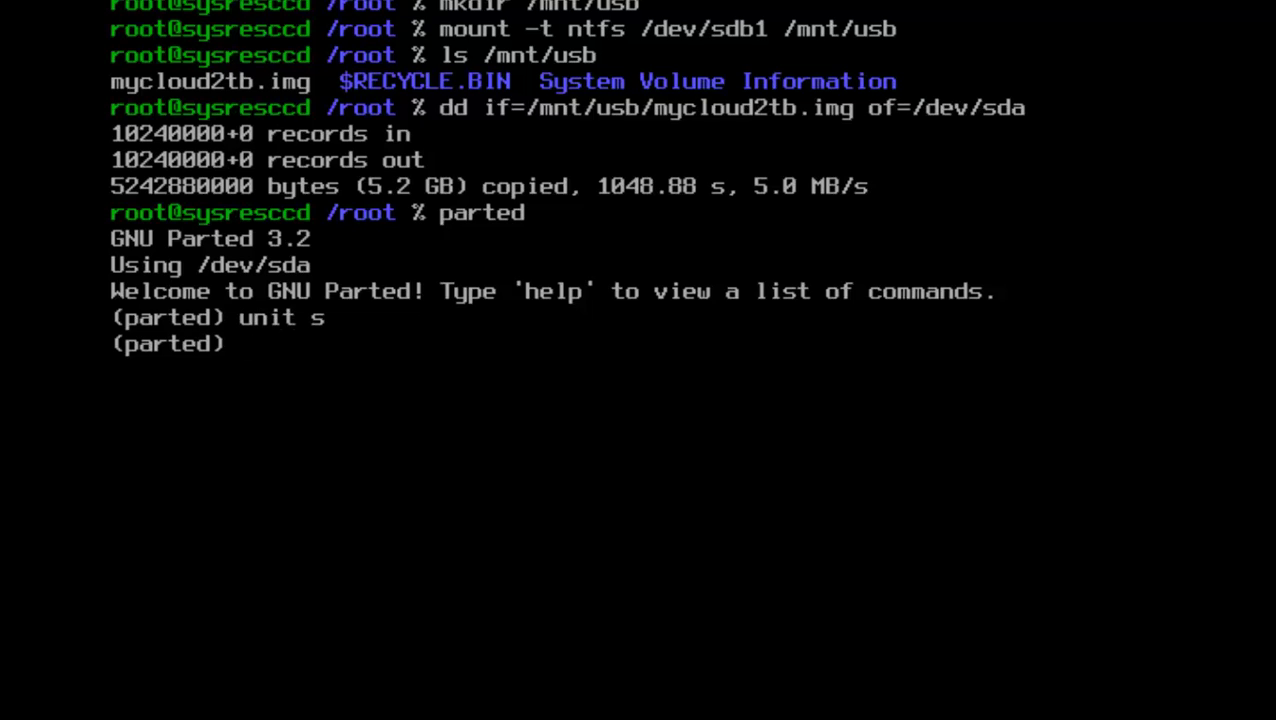
type("p")
key("Return")
type("ok")
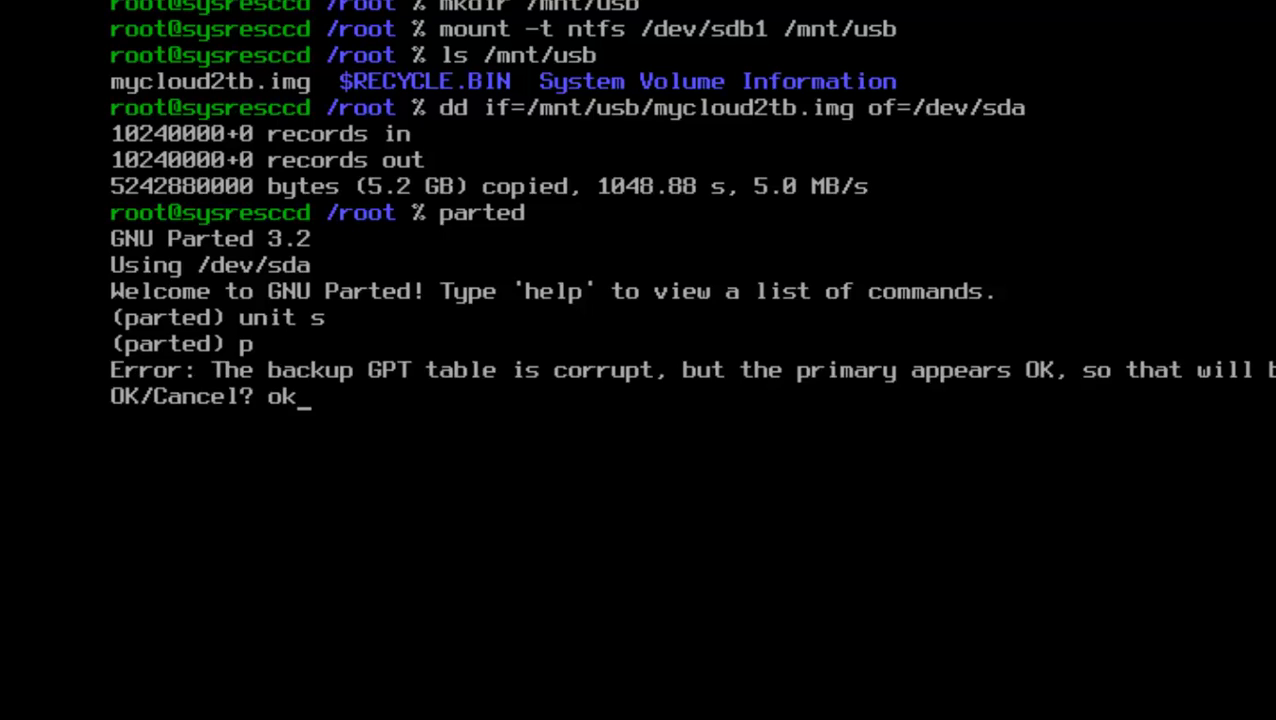
key("Return")
type("fix")
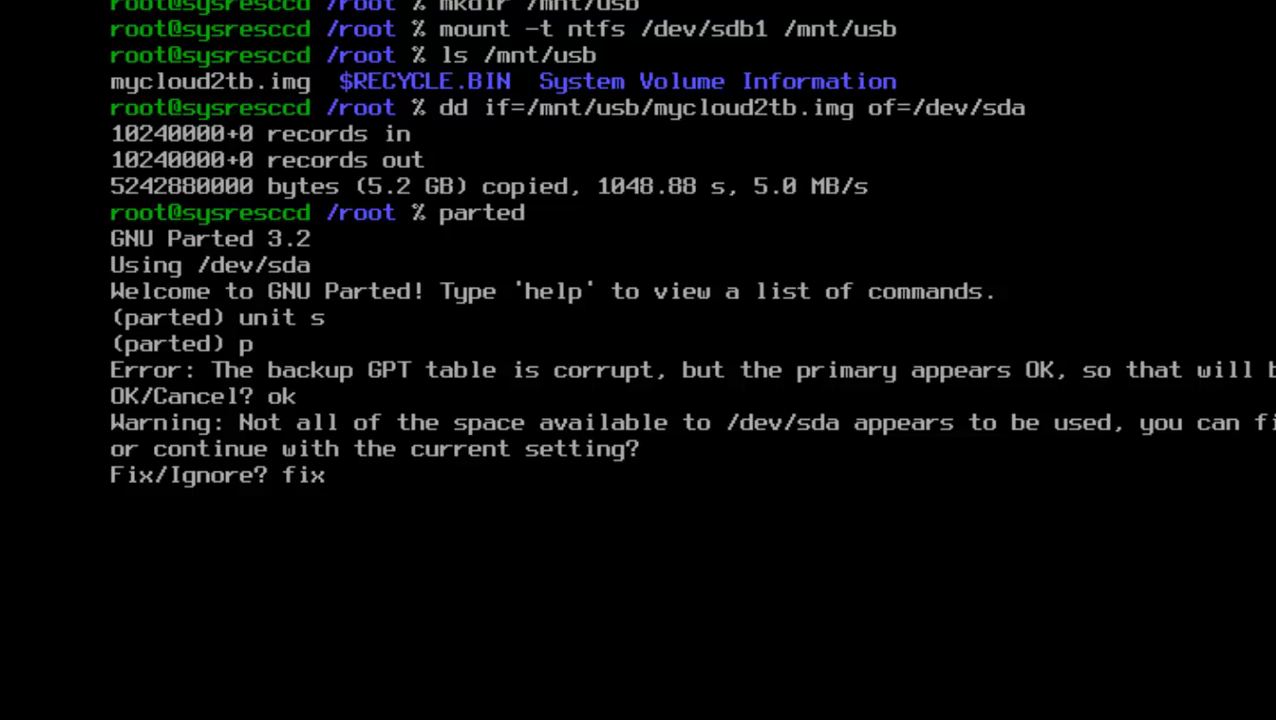
key("Return")
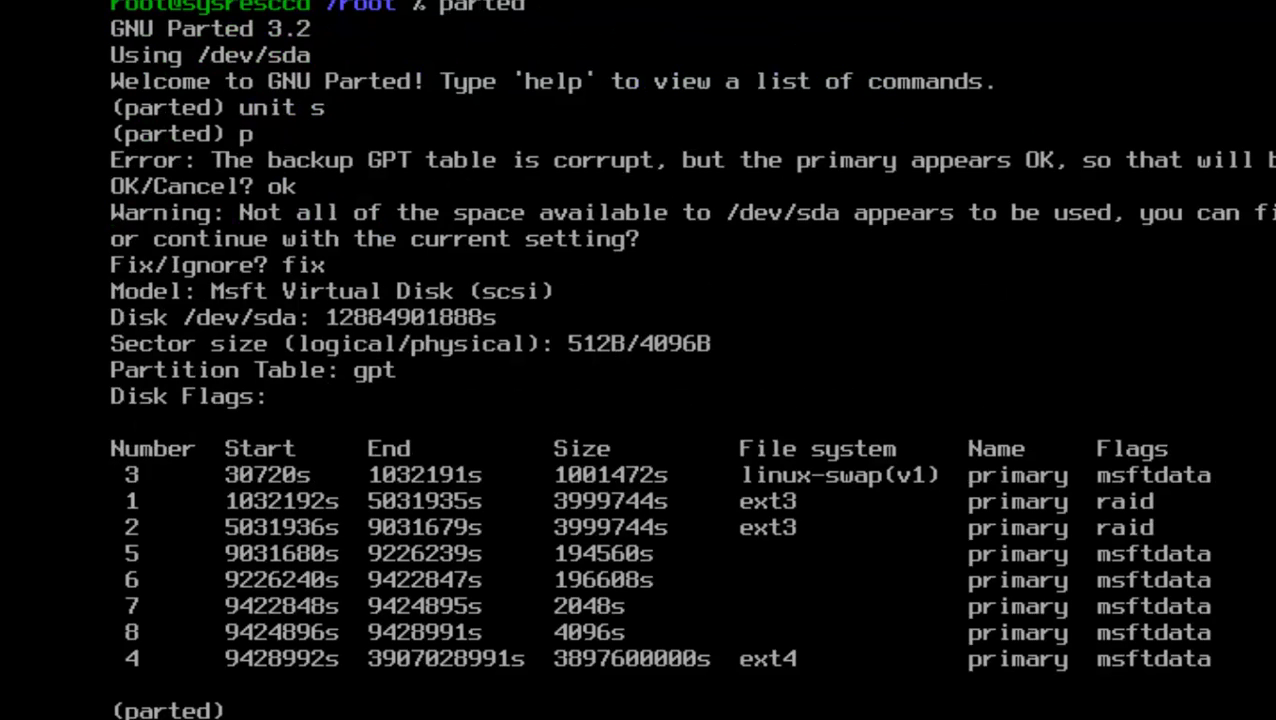
Delete partition 4 and begin a new primary partition of type ext4.
type("rm 4")
key("Return")
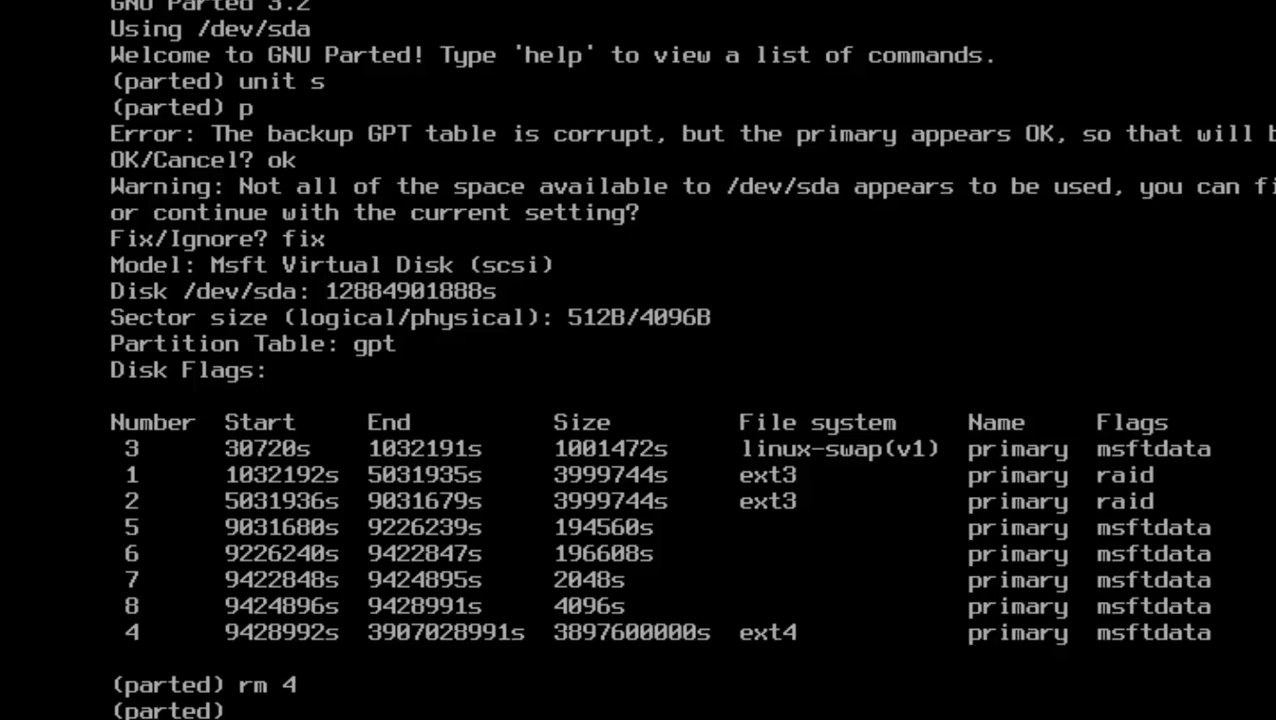
type("mkpart")
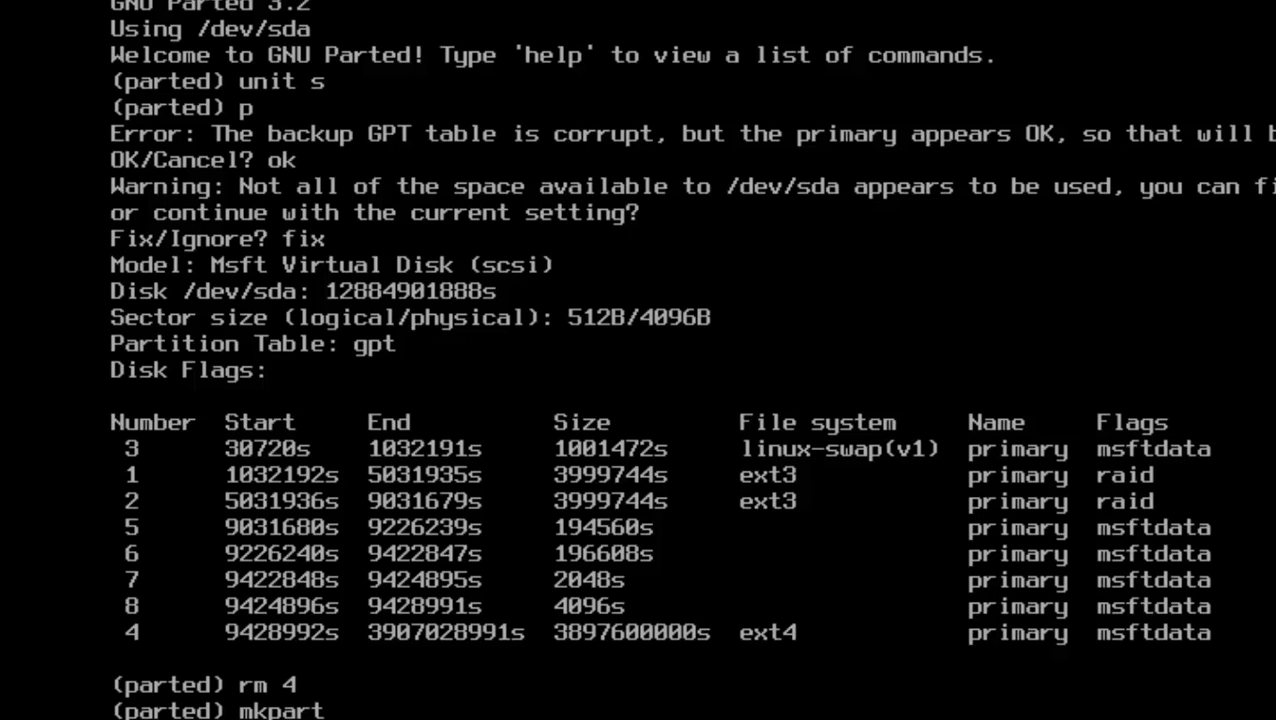
type(" primary")
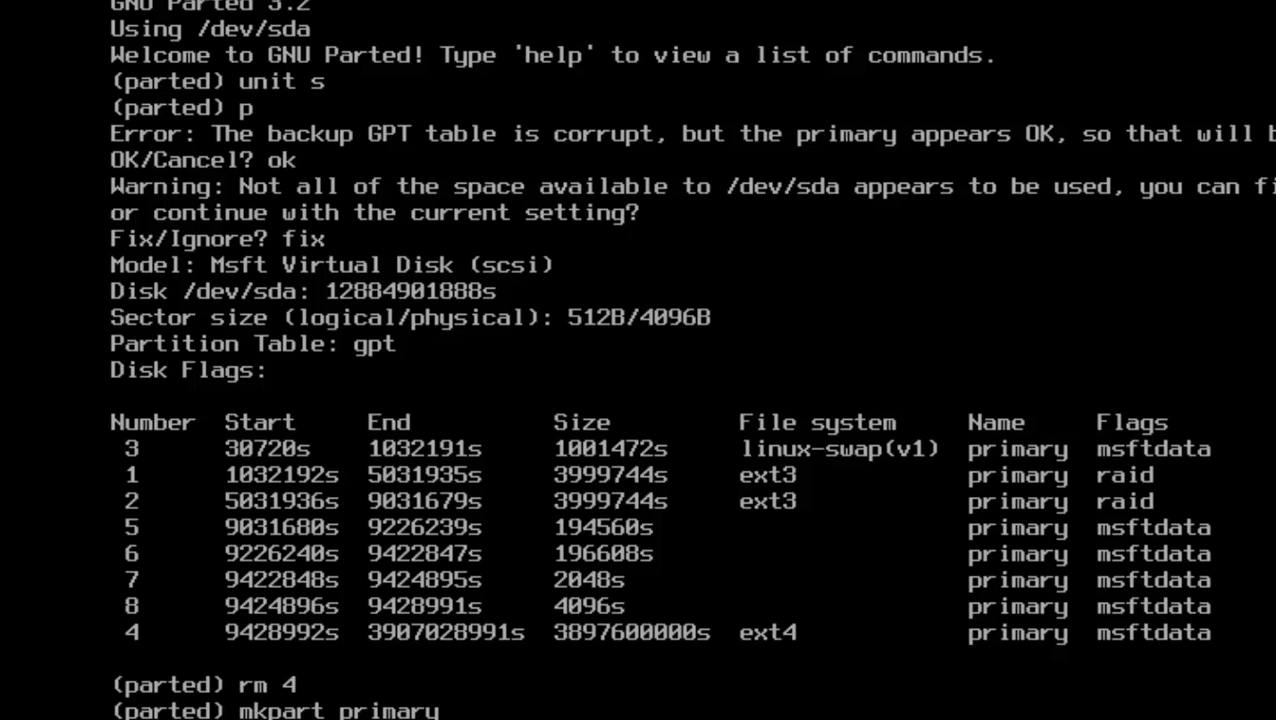
key("Return")
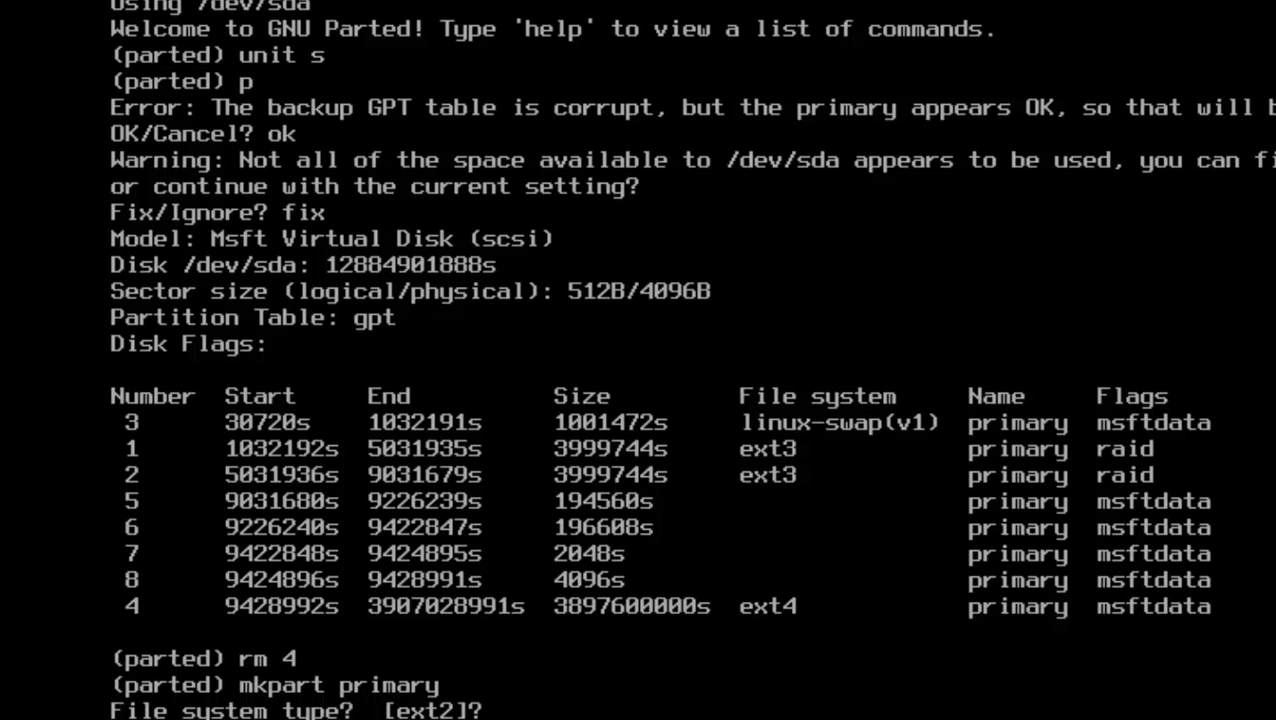
type("ext4")
key("Return")
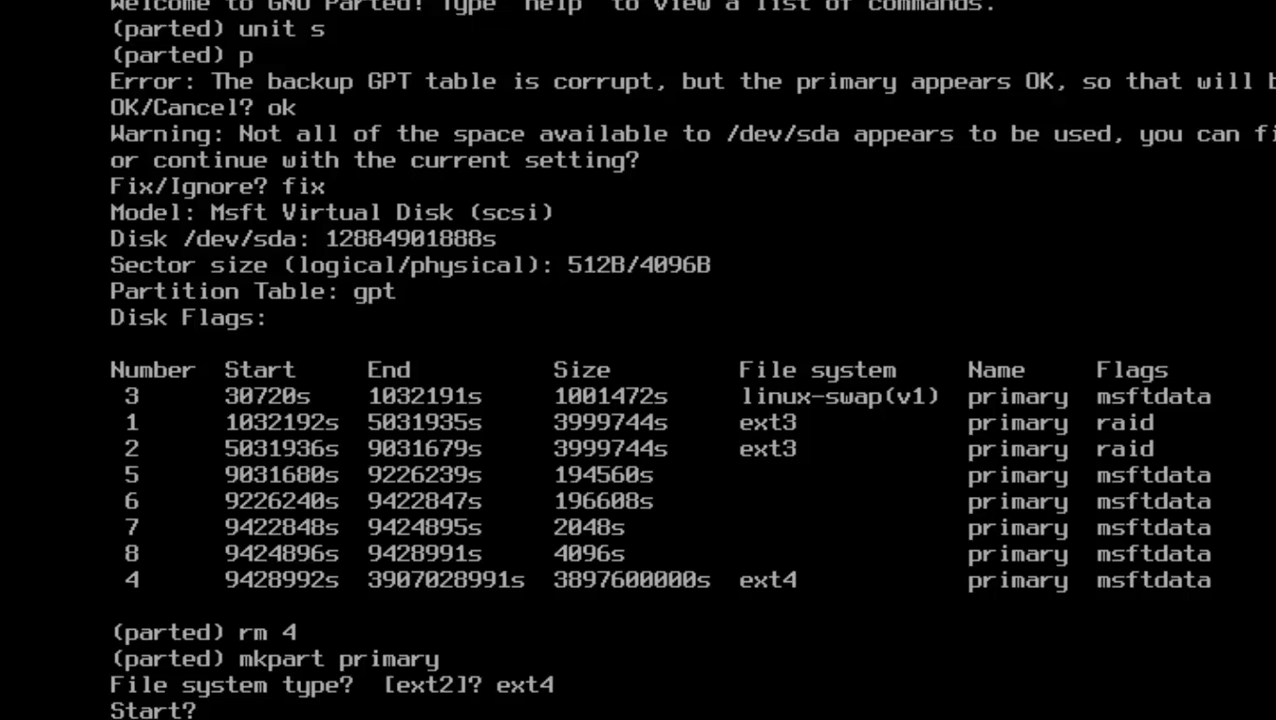
type("94289")
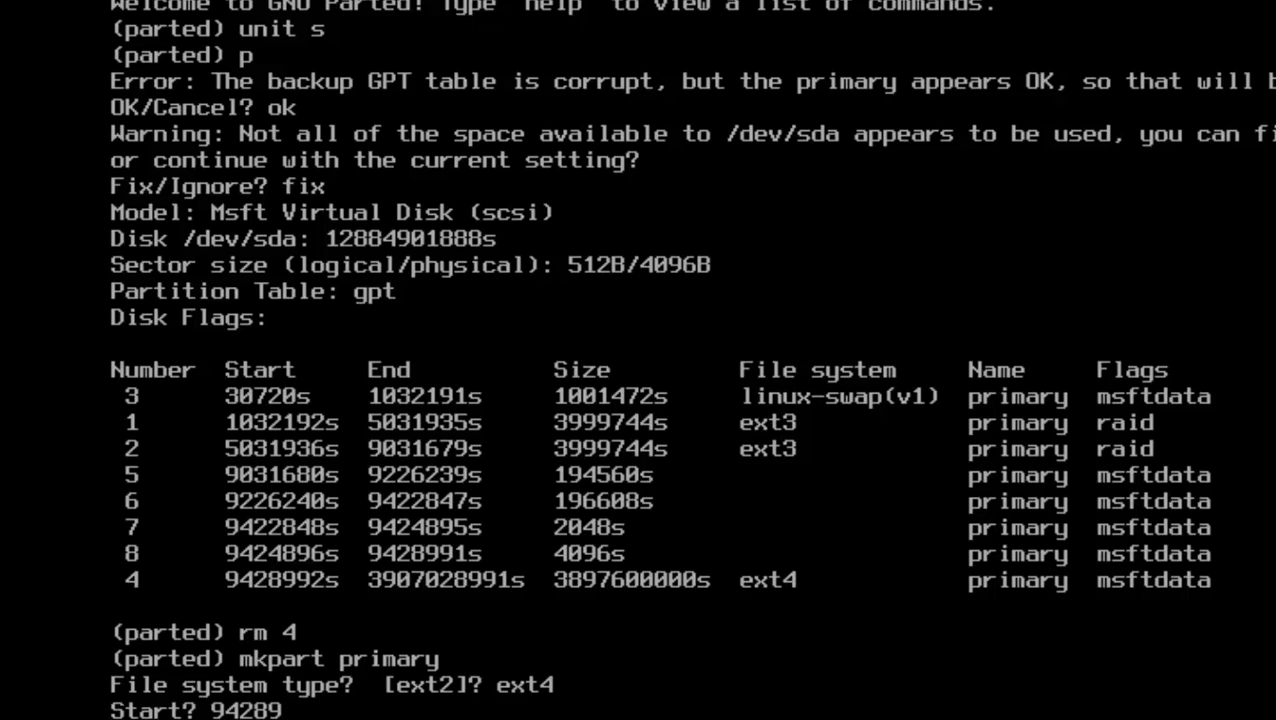
type("92s")
key("Return")
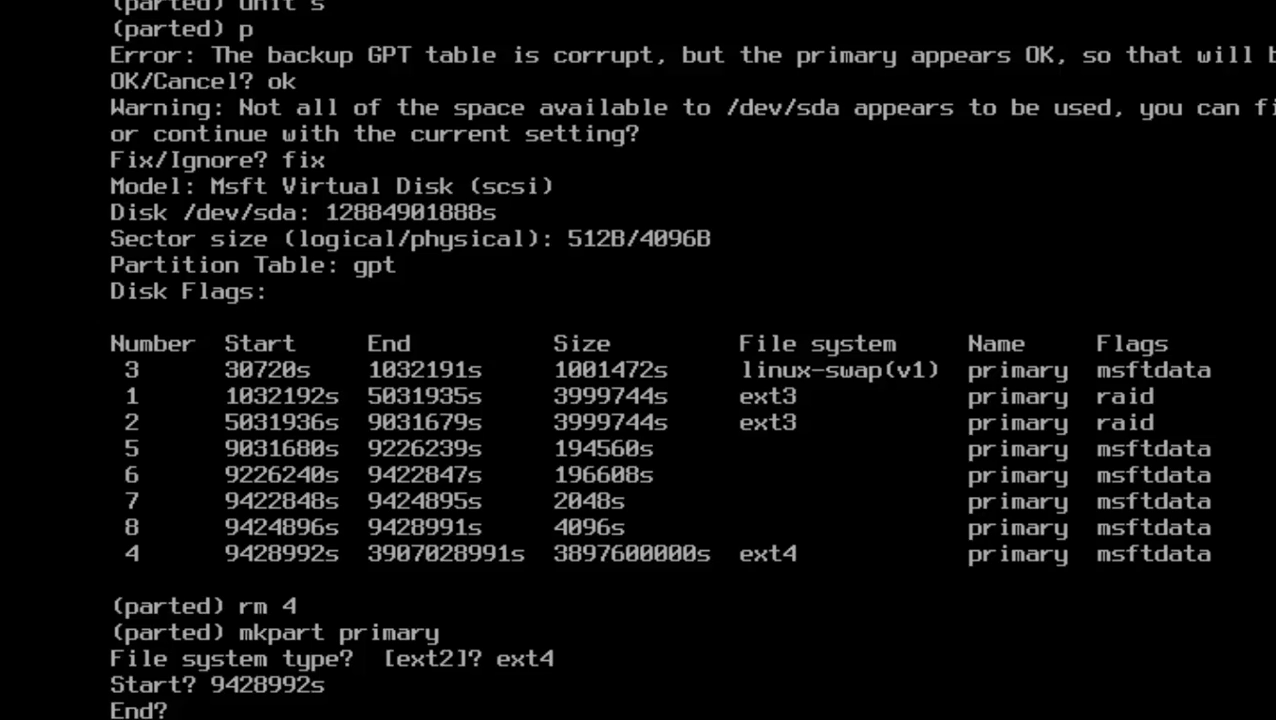
type("11721043")
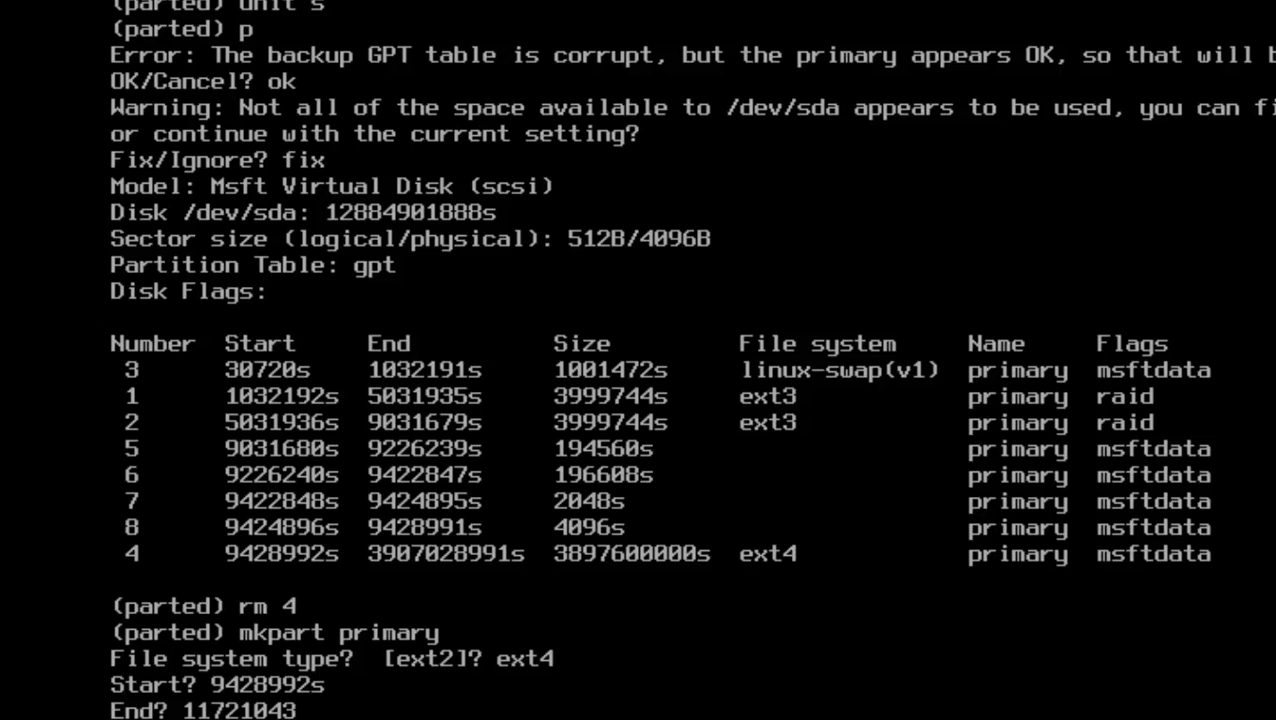
type("967s")
key("Return")
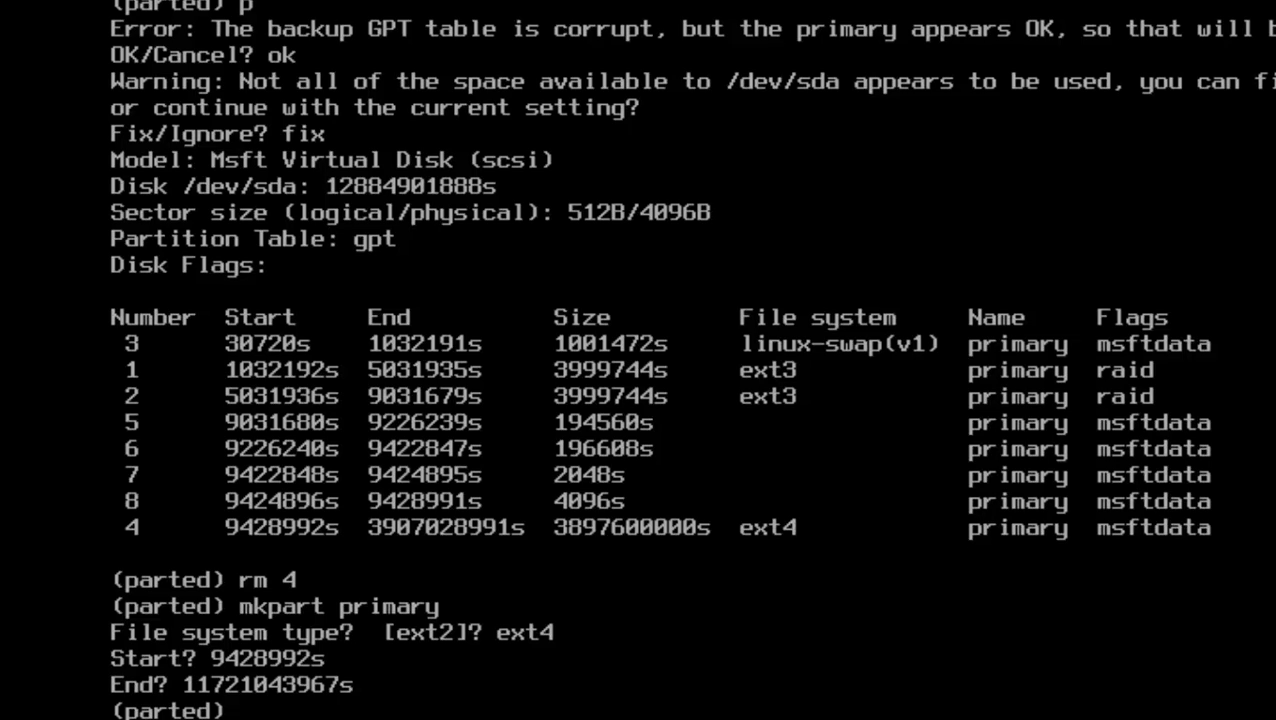
type("quit")
key("Return")
Run sync to flush pending writes to the disk.
type("sync")
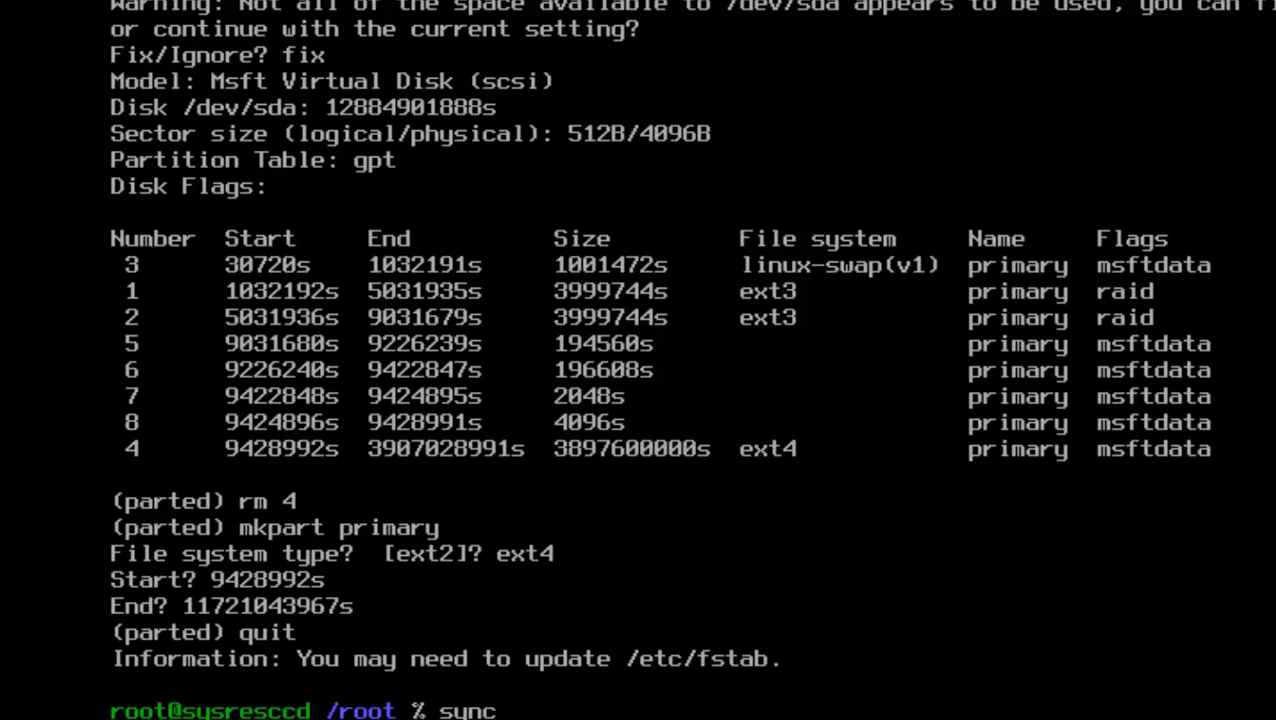
key("Return")
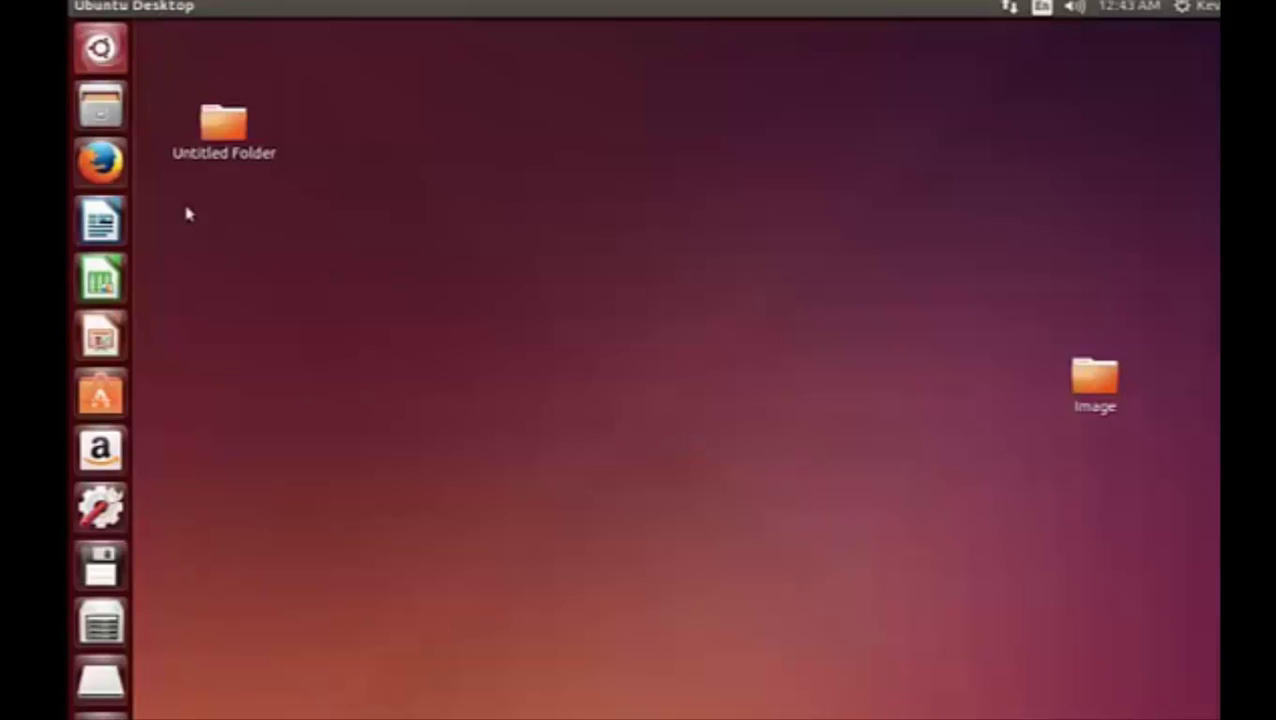
Launch GParted from the Dash, switch to /dev/sdb, and select the /dev/sdb4 partition.
left_click(120, 63)
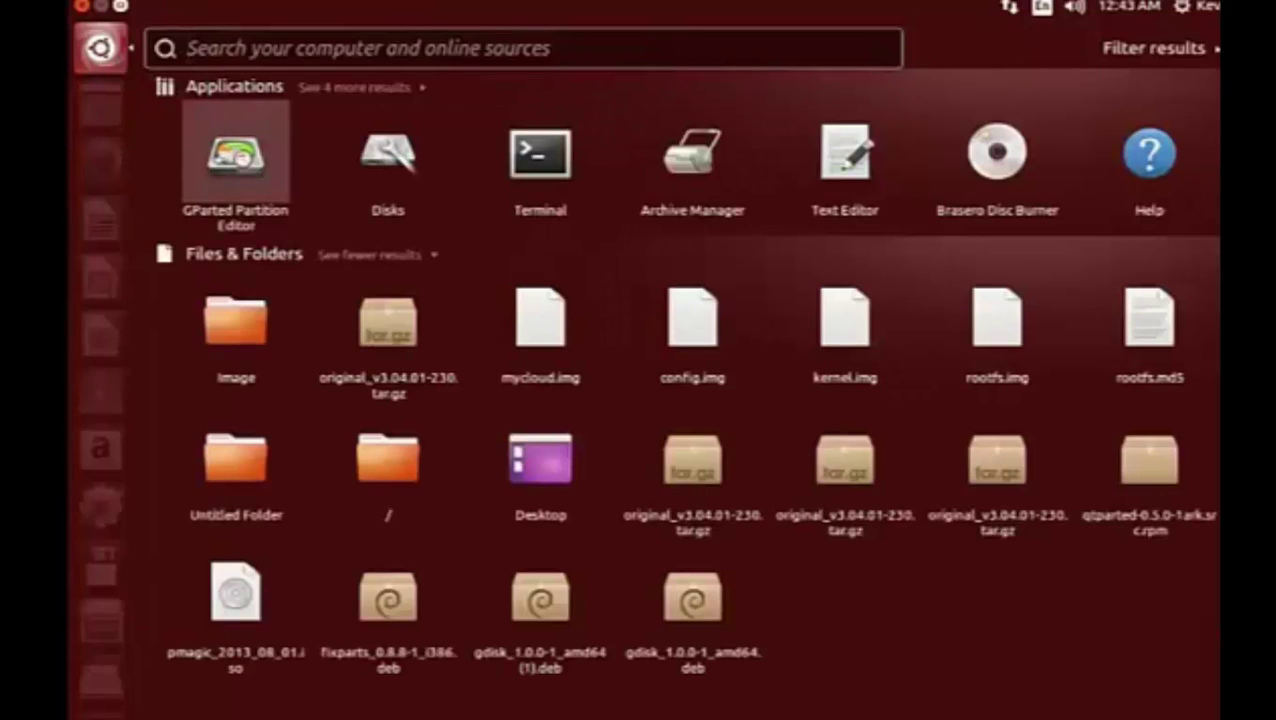
left_click(244, 162)
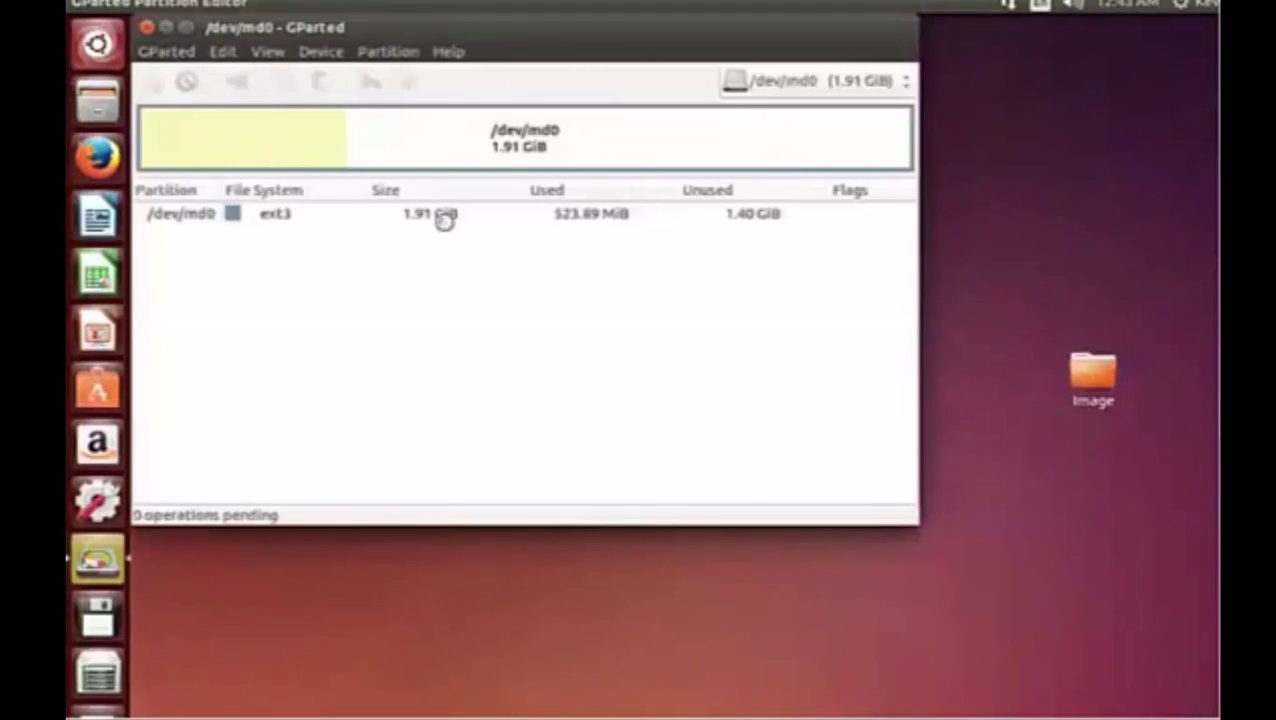
left_click(822, 86)
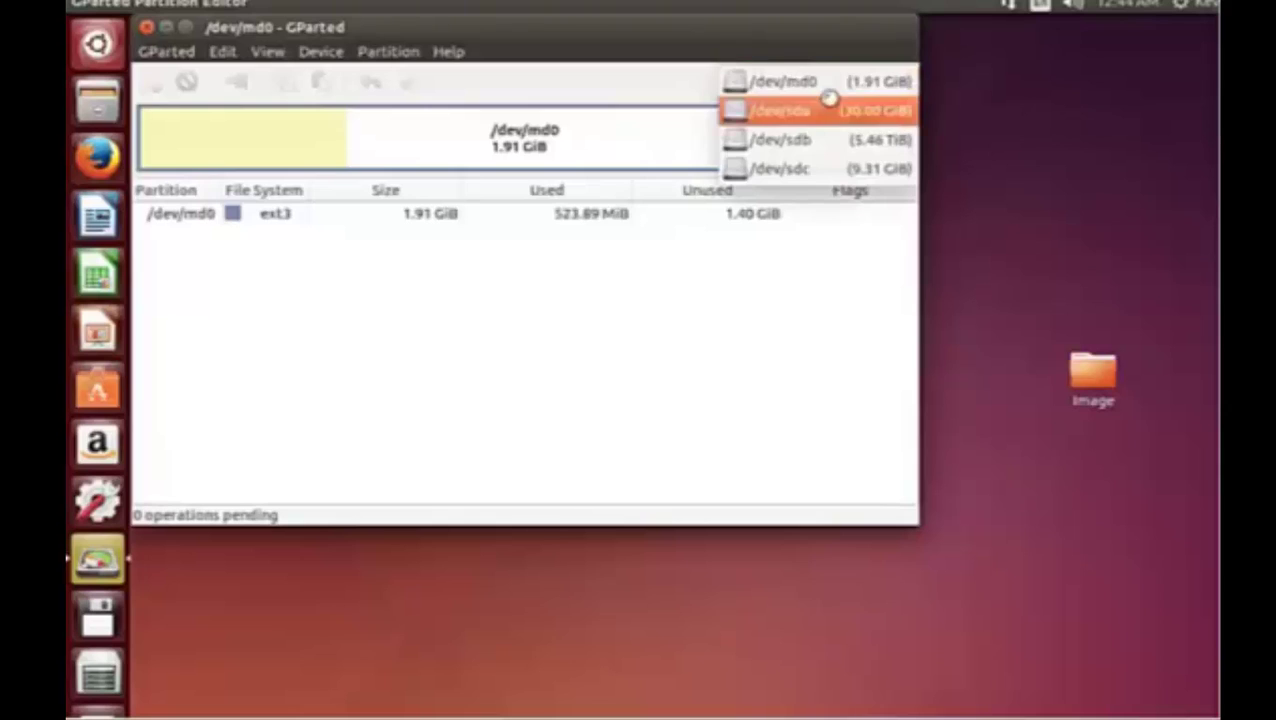
left_click(808, 134)
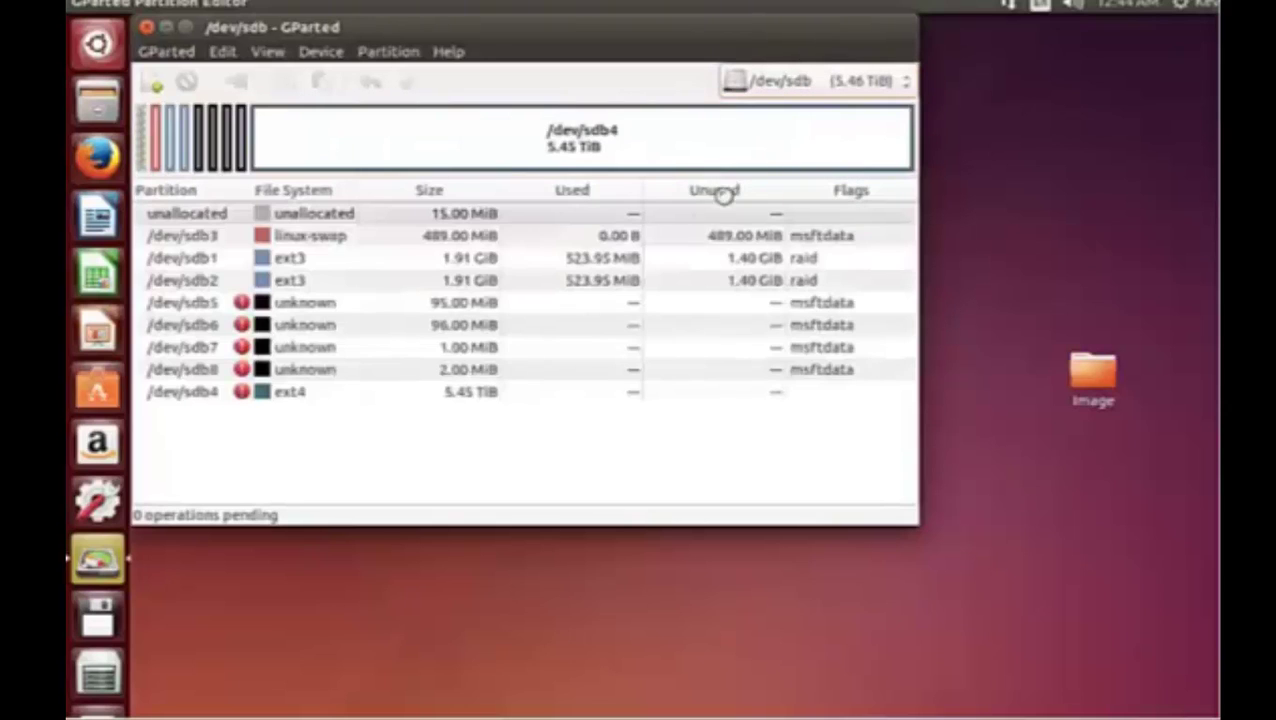
left_click(298, 398)
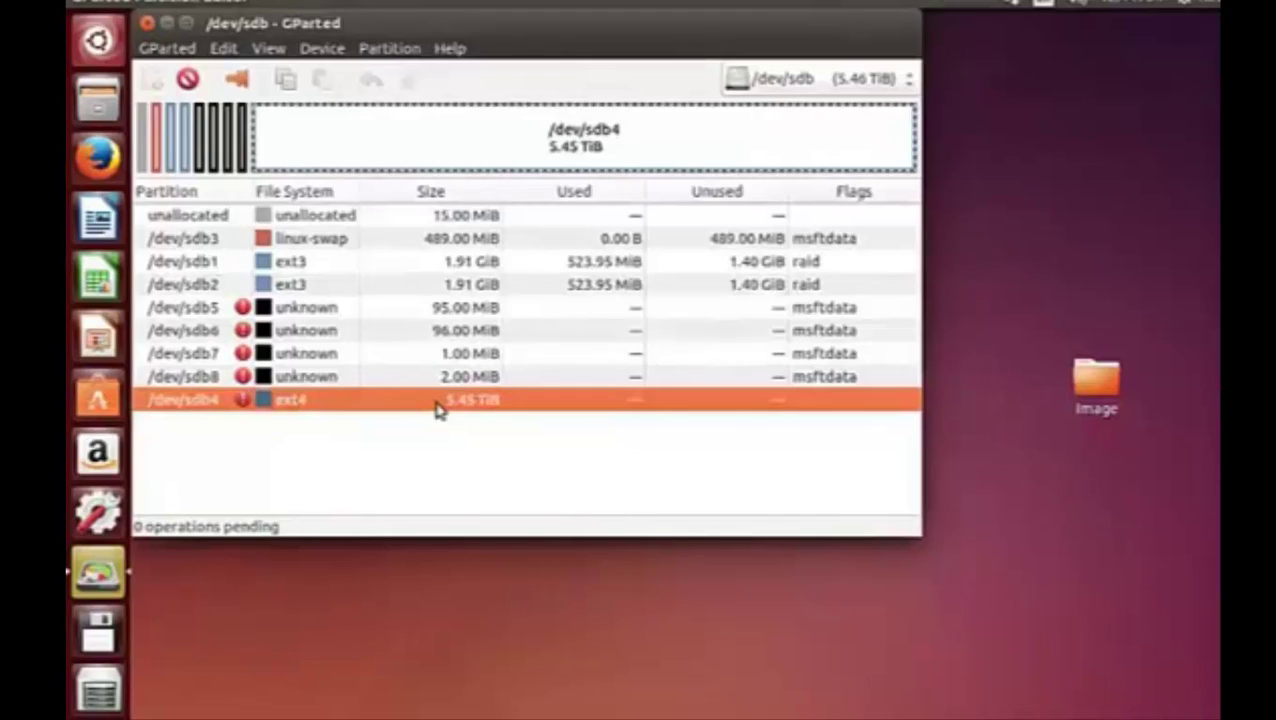
Queue an ext4 format of /dev/sdb4, apply it, and close the completed summary.
right_click(437, 410)
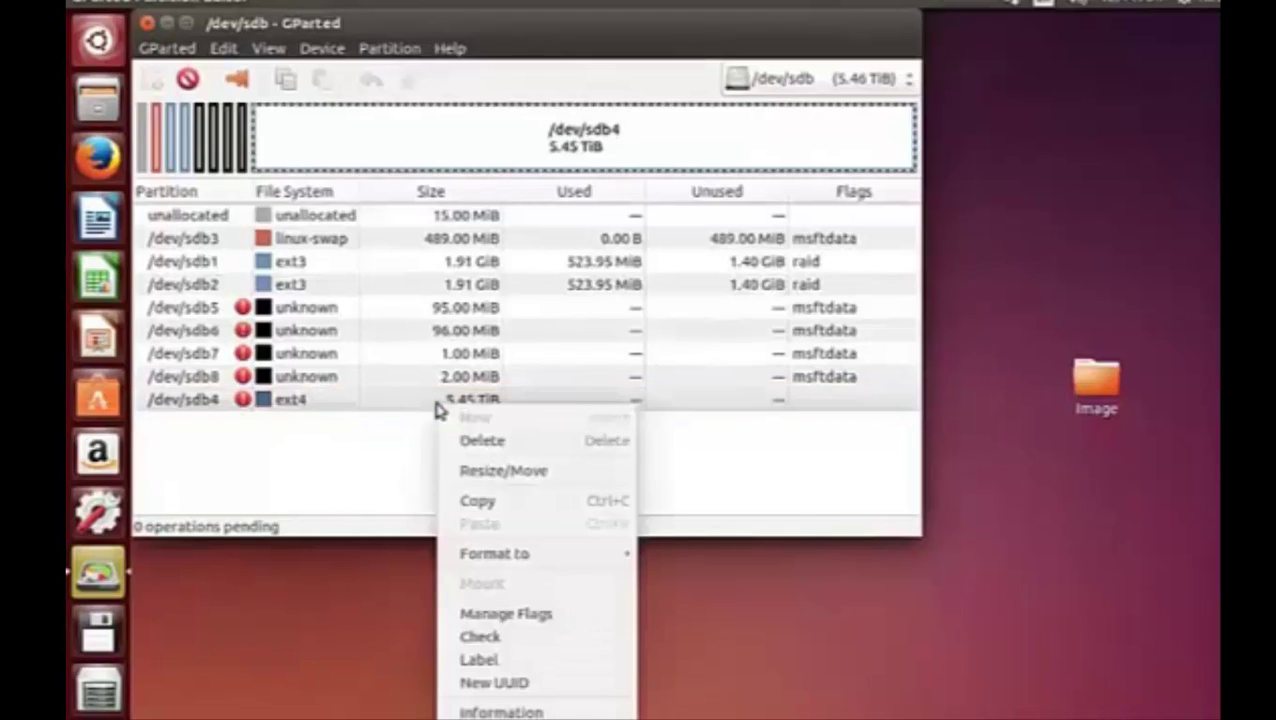
mouse_move(496, 560)
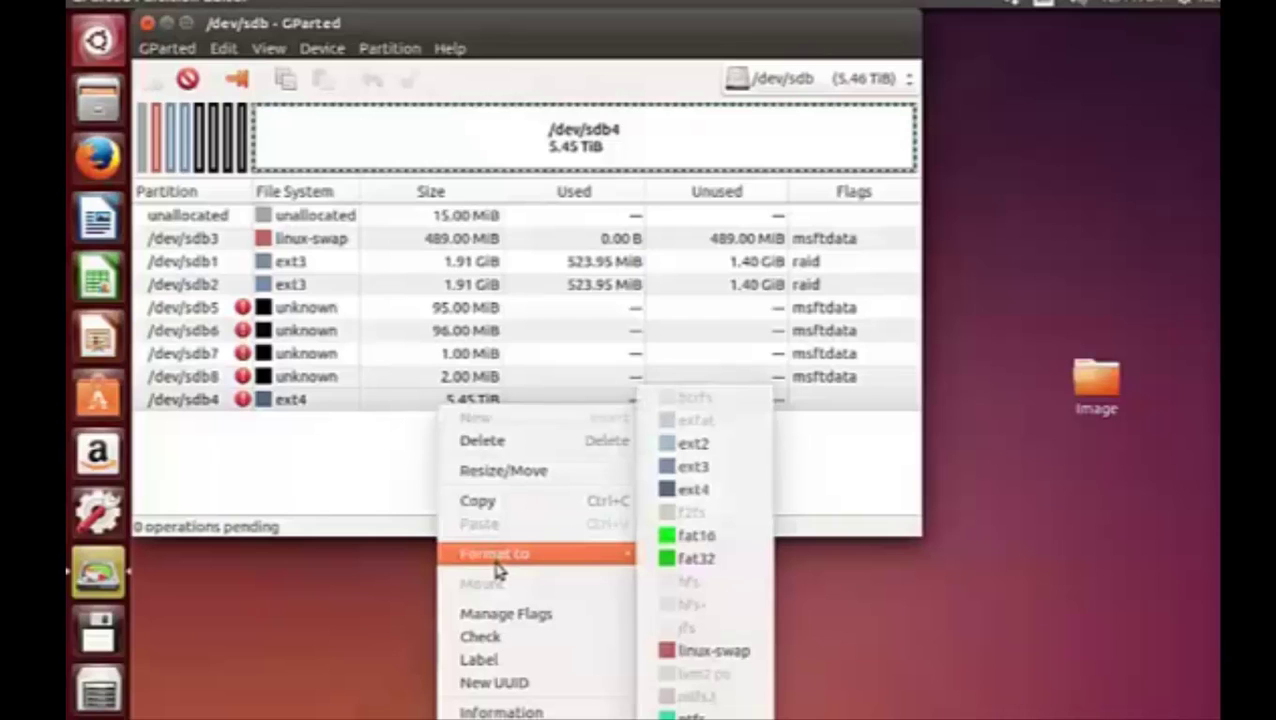
left_click(703, 499)
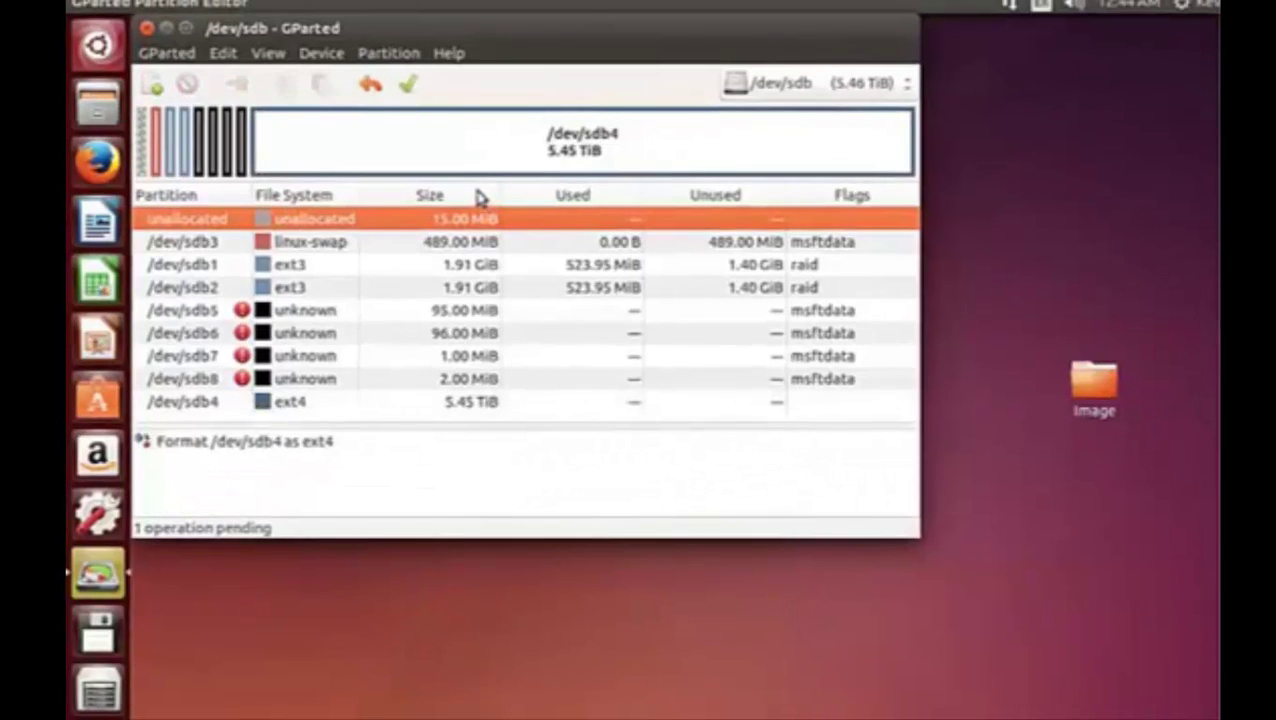
left_click(414, 85)
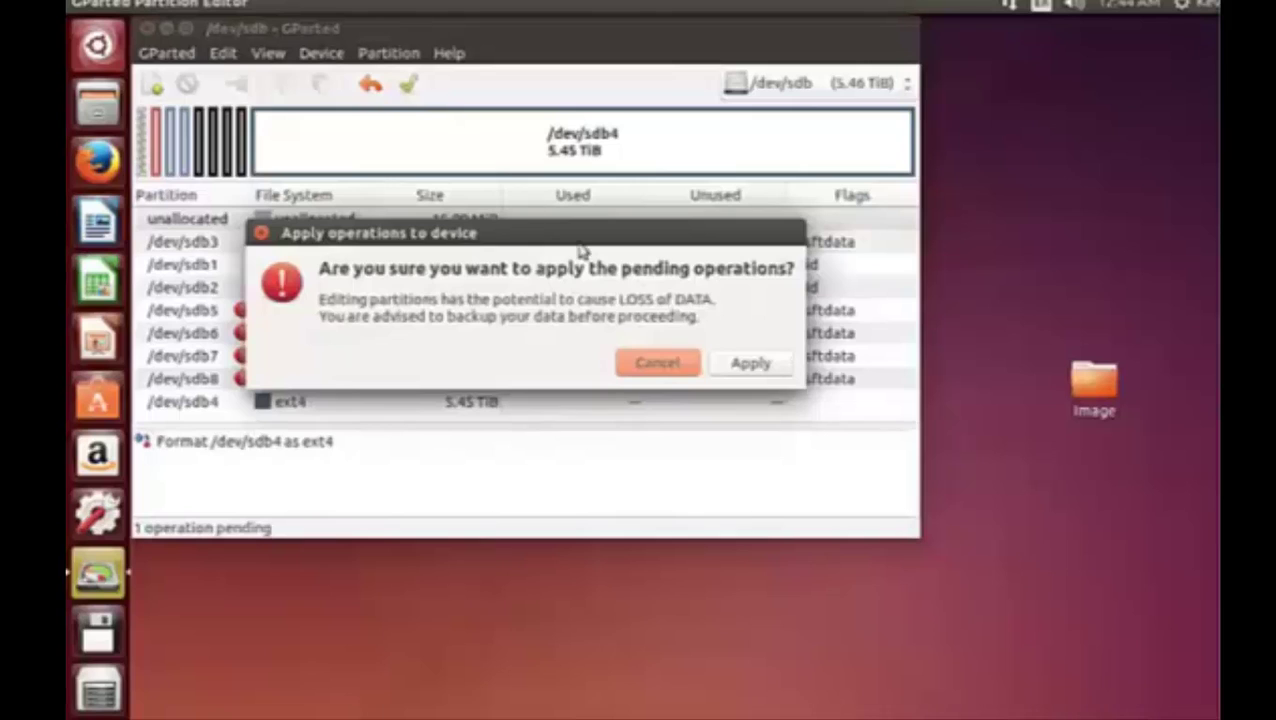
left_click(757, 365)
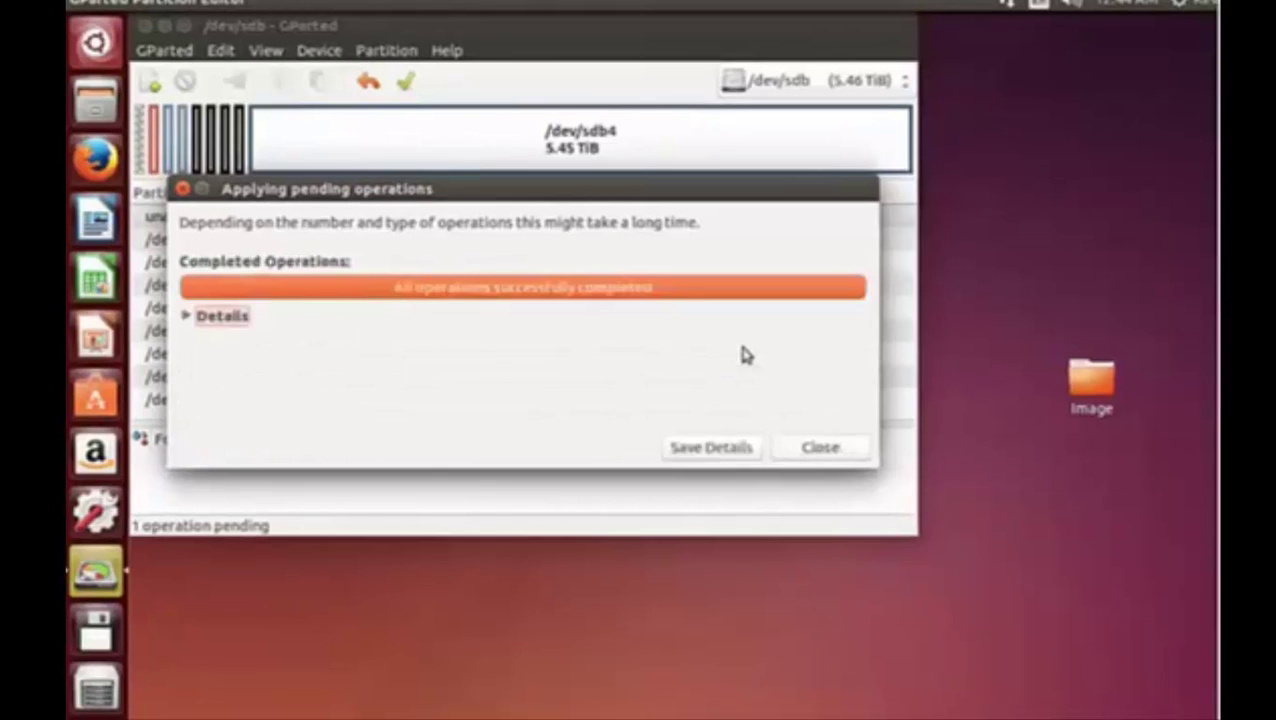
left_click(808, 449)
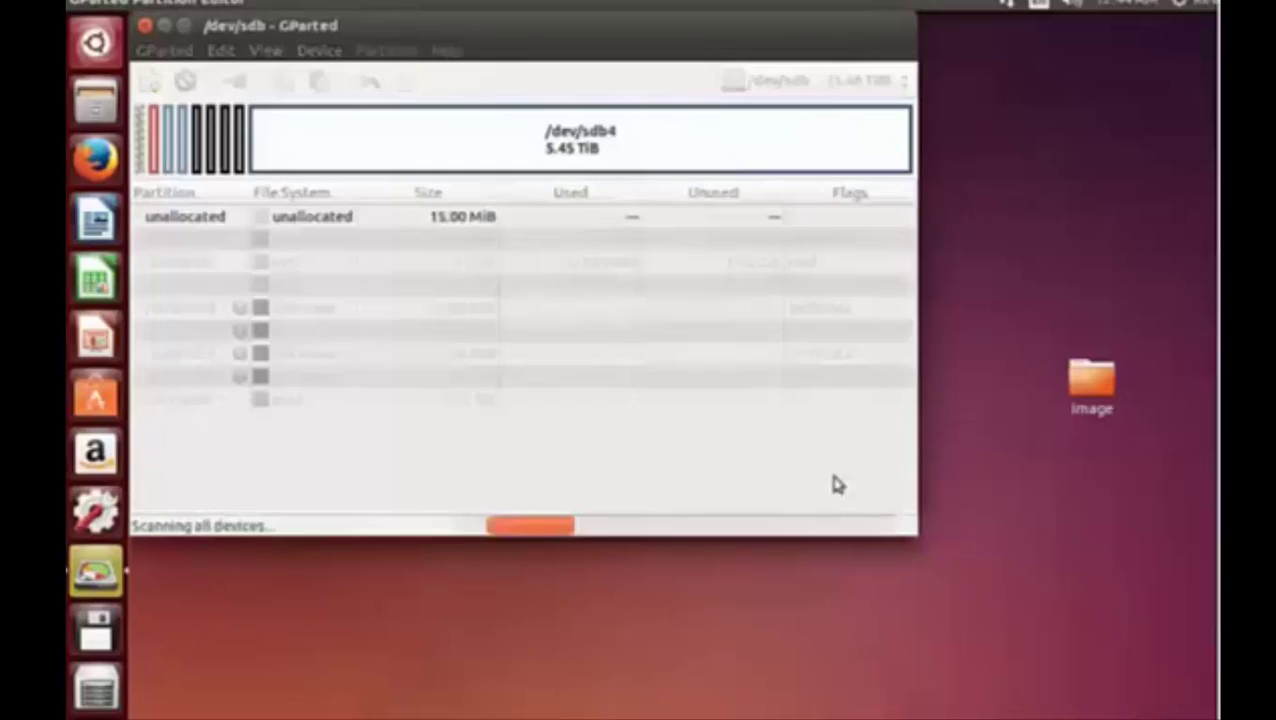